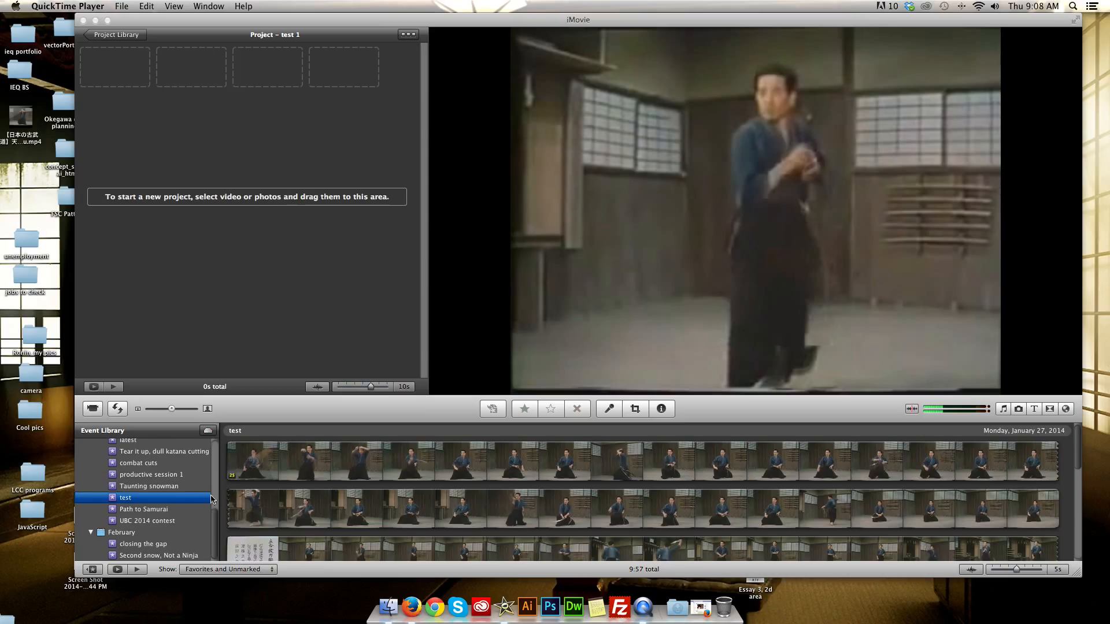
- Create a new project named test 1 with no theme and show its clips in a single row
scroll(212, 500, up, 1)
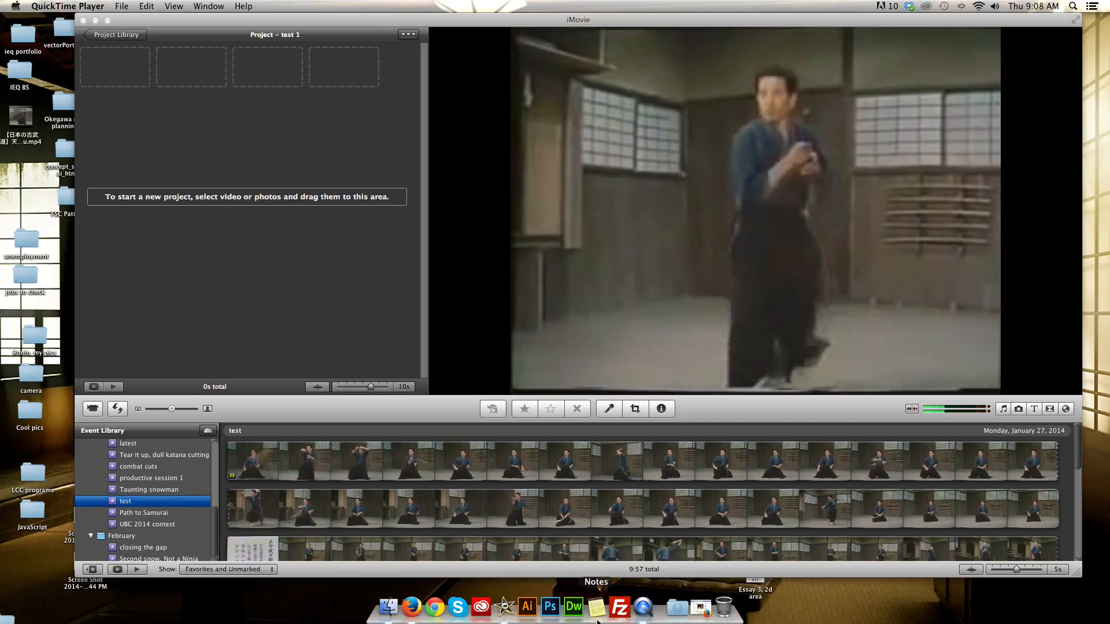
click(122, 7)
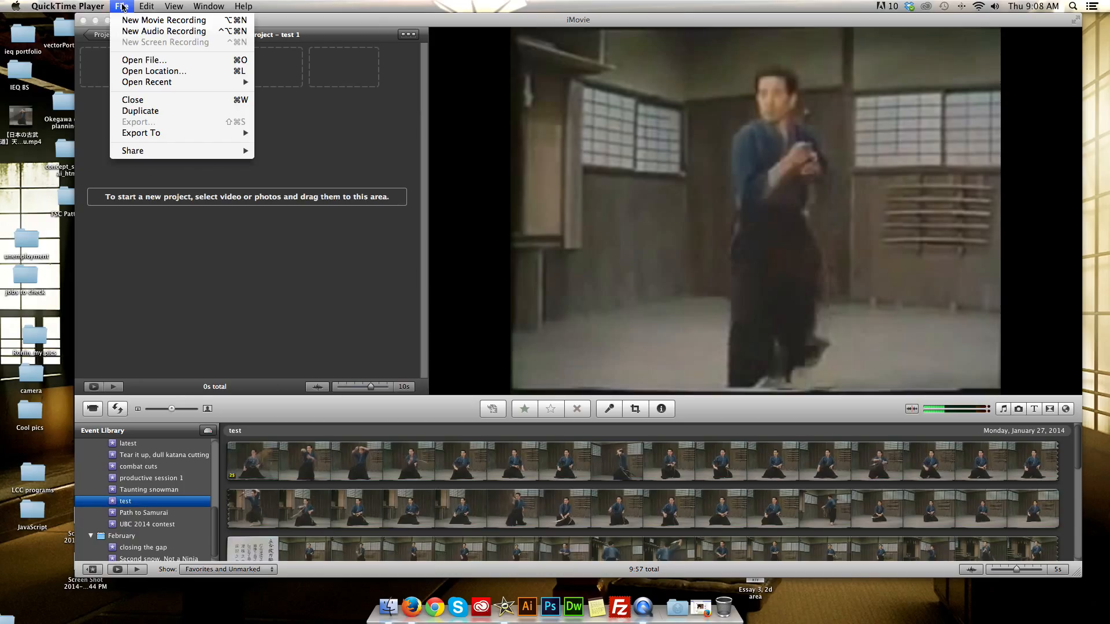
click(317, 128)
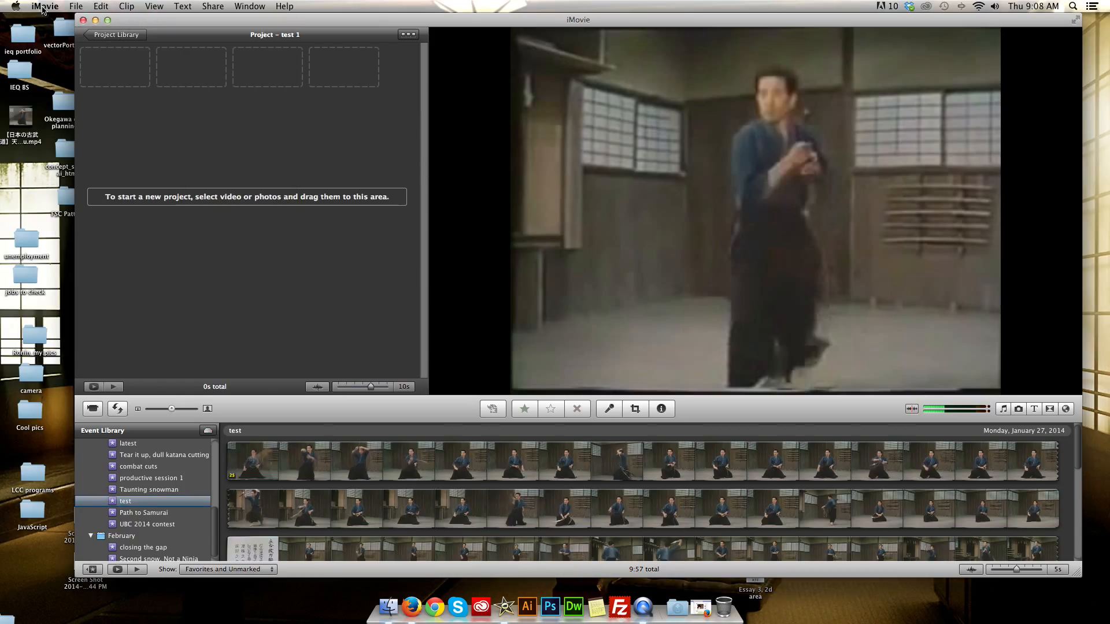
click(76, 6)
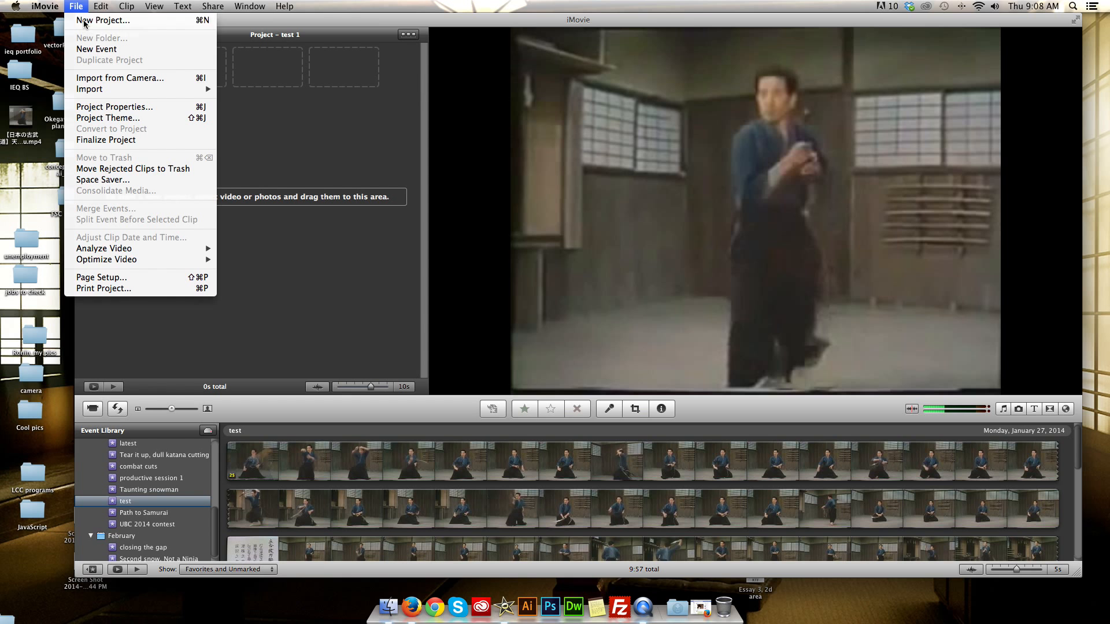
click(84, 21)
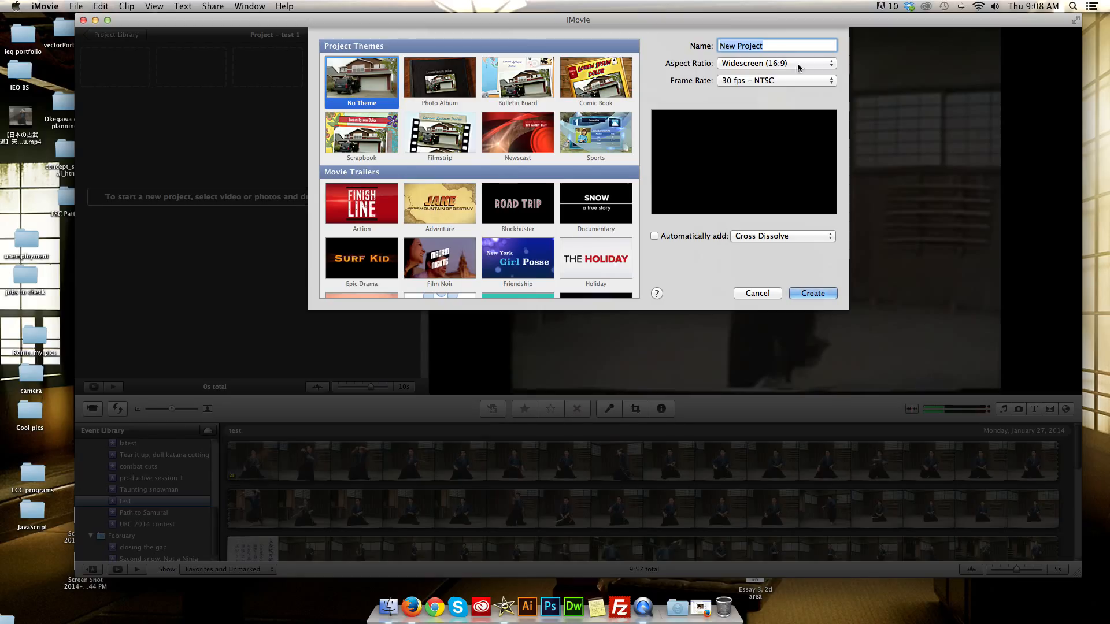
text(test)
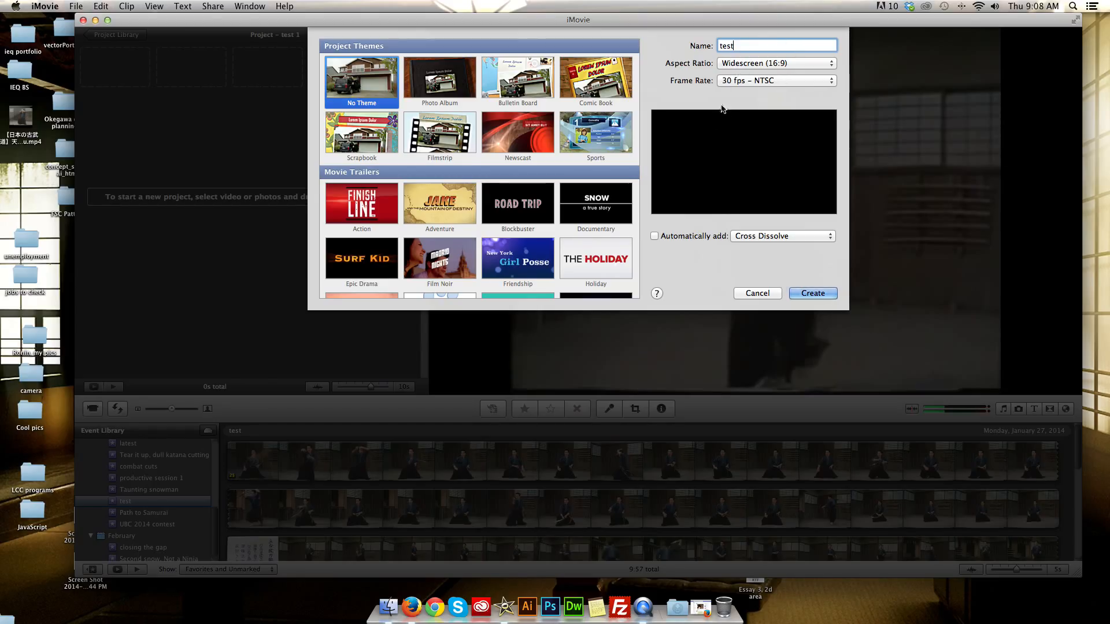
click(810, 294)
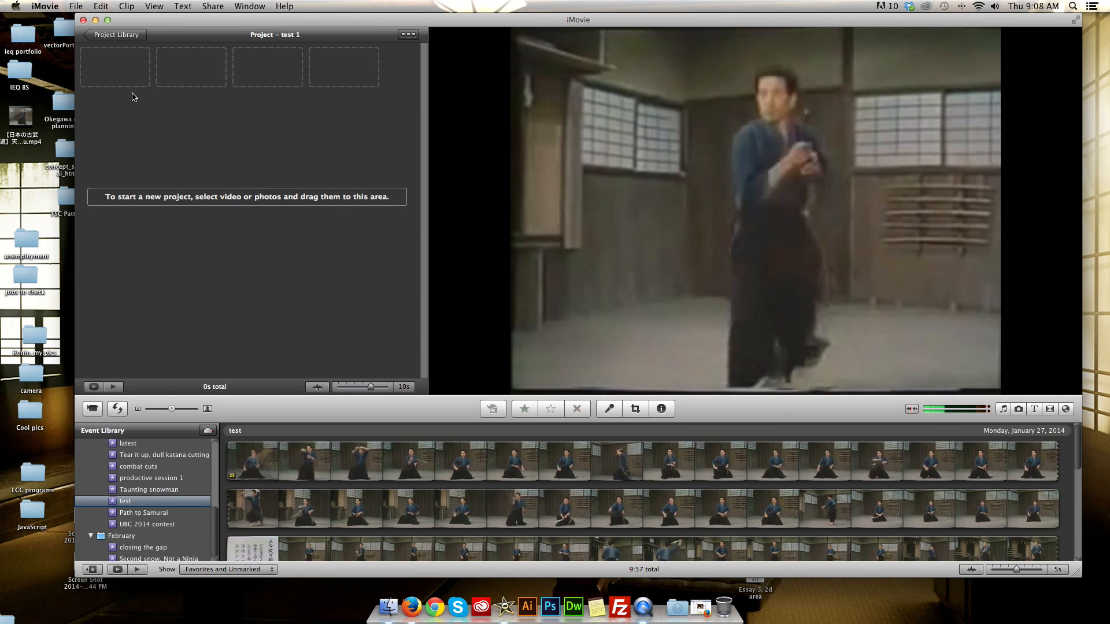
click(407, 35)
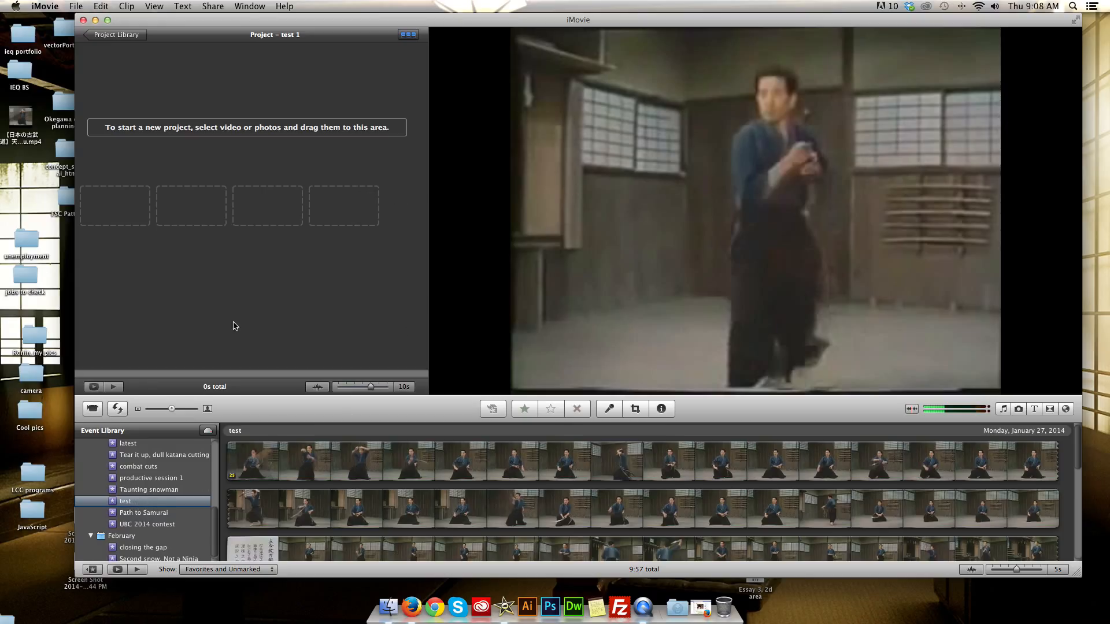
- Create a new event named test 1 in the Event Library
click(75, 6)
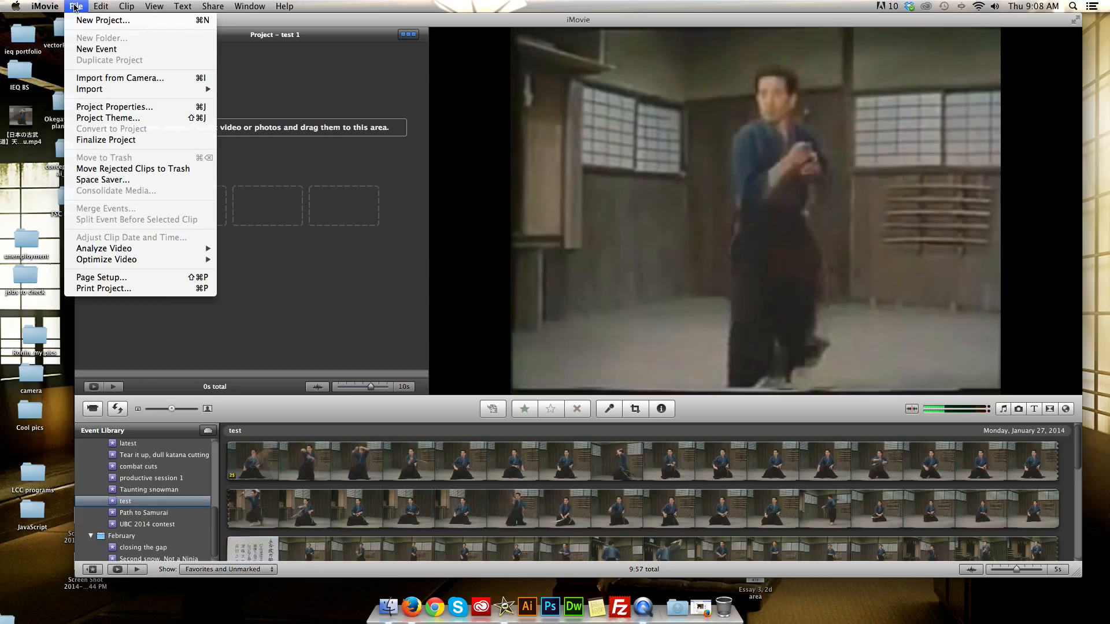
click(100, 50)
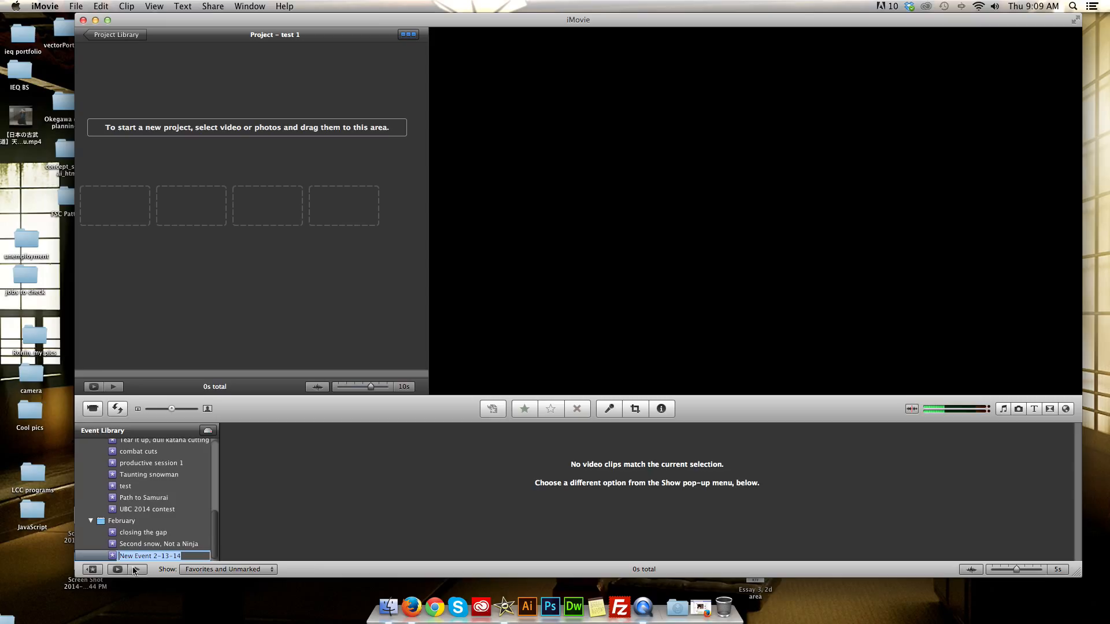
key(BackSpace)
text(test)
key(Return)
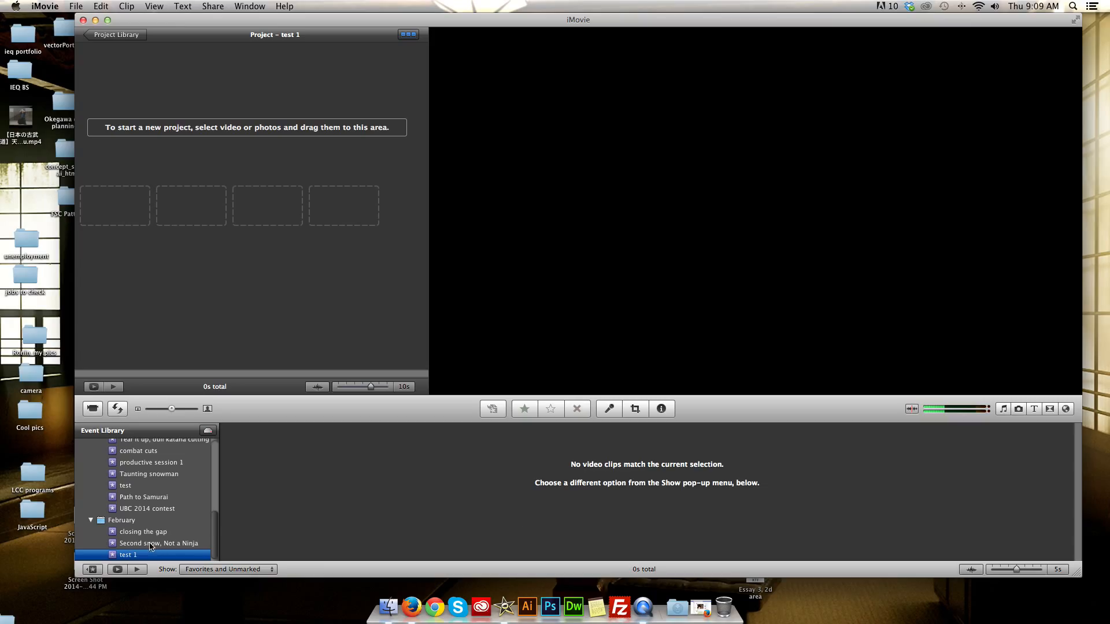
right_click(128, 557)
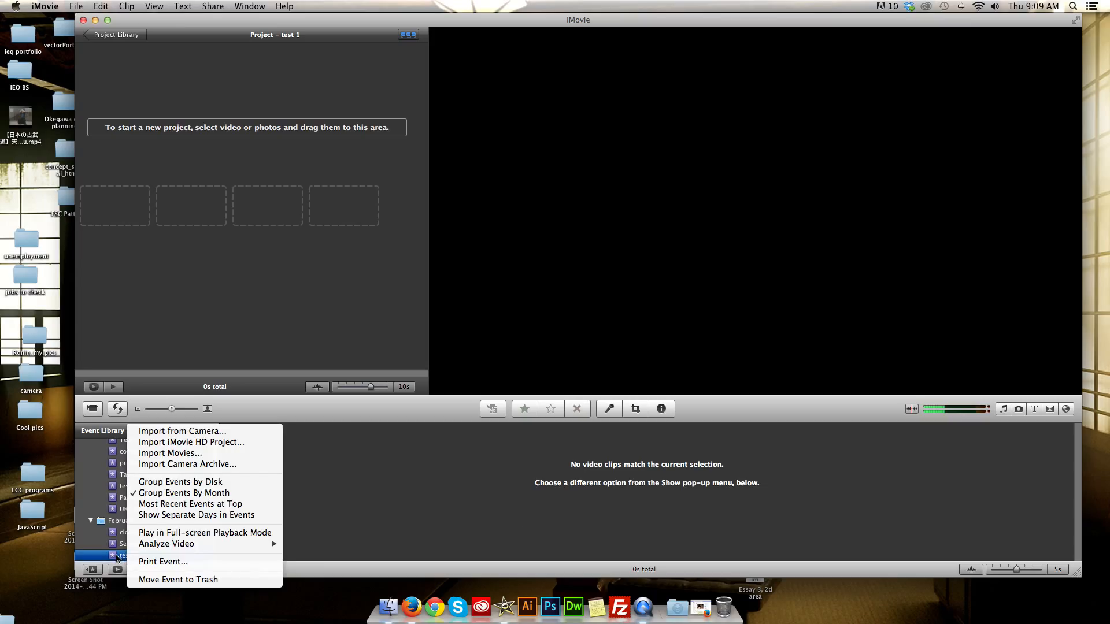
click(200, 458)
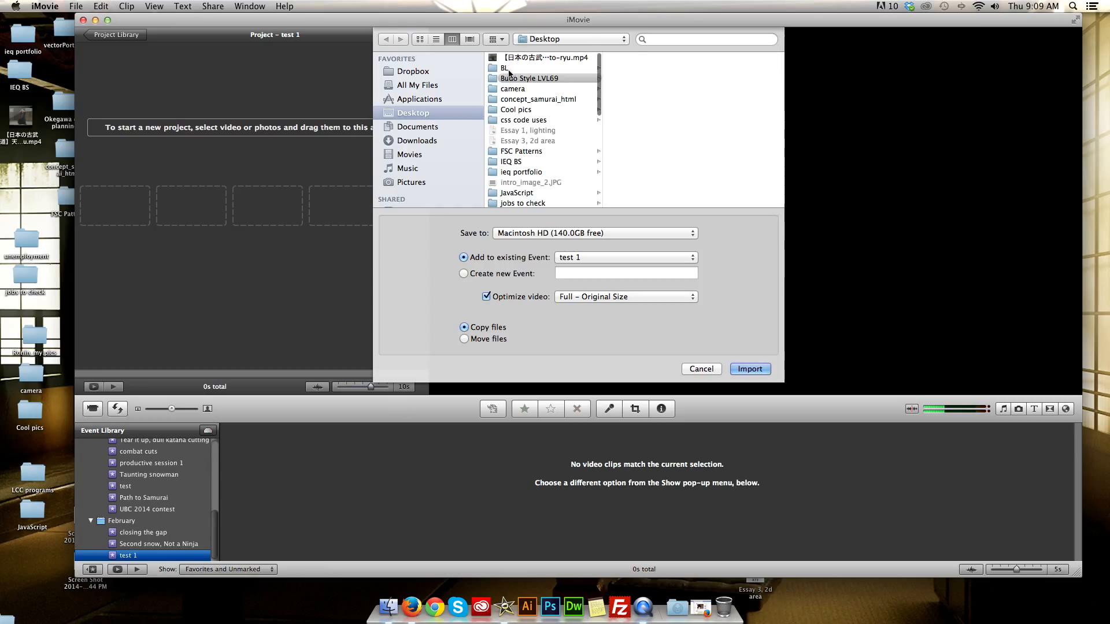
click(537, 78)
click(651, 91)
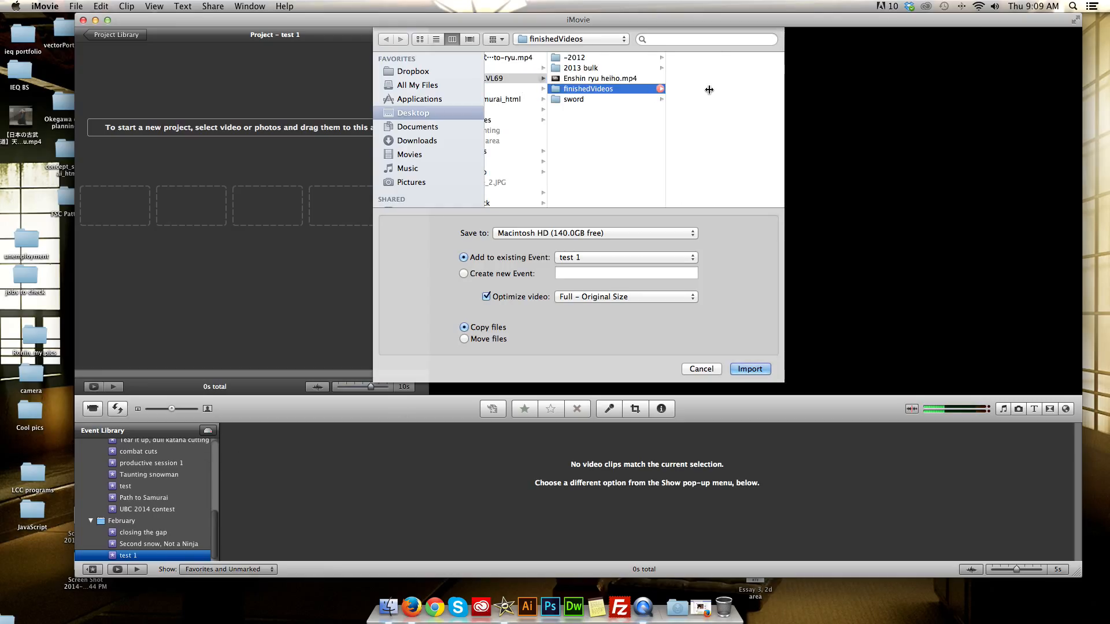
click(710, 81)
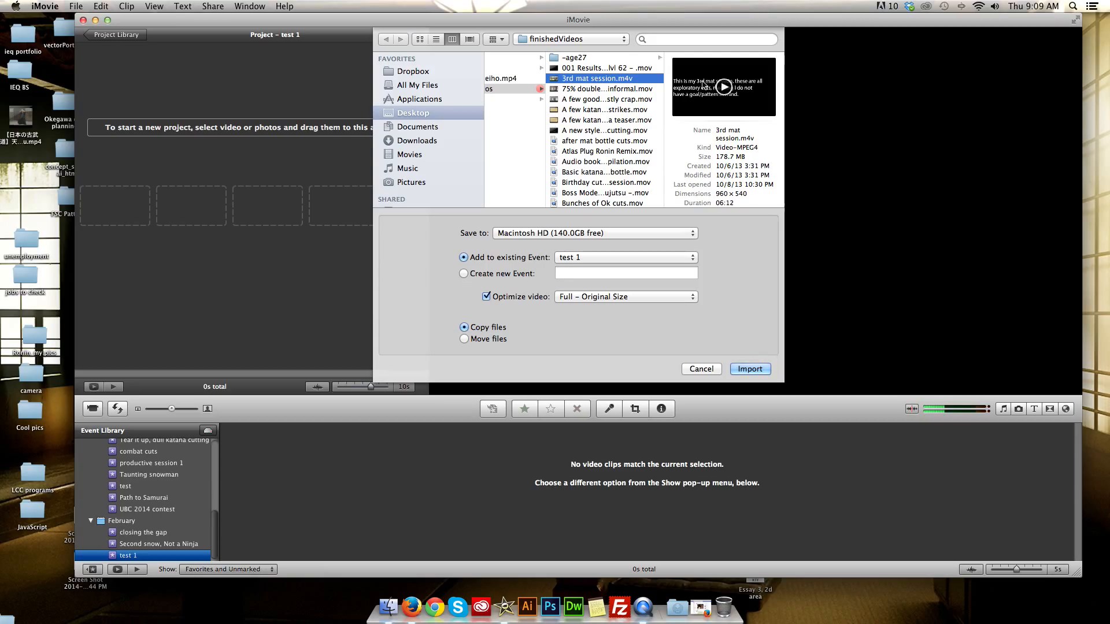
click(709, 370)
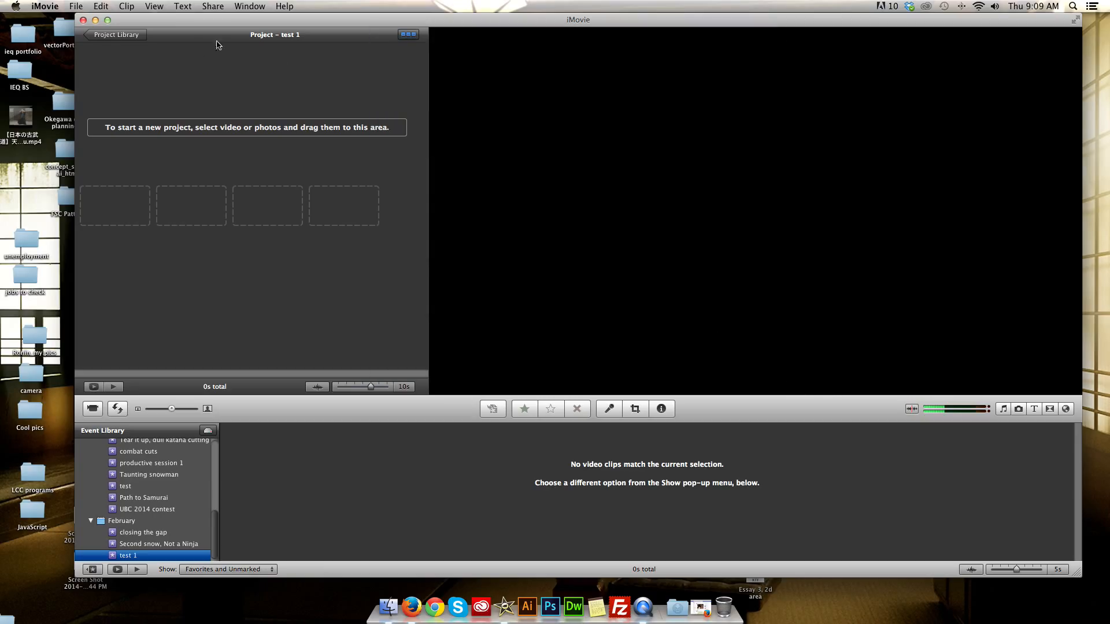
- Open the event "Second snow, Not a Ninja" in the Event Library
click(152, 546)
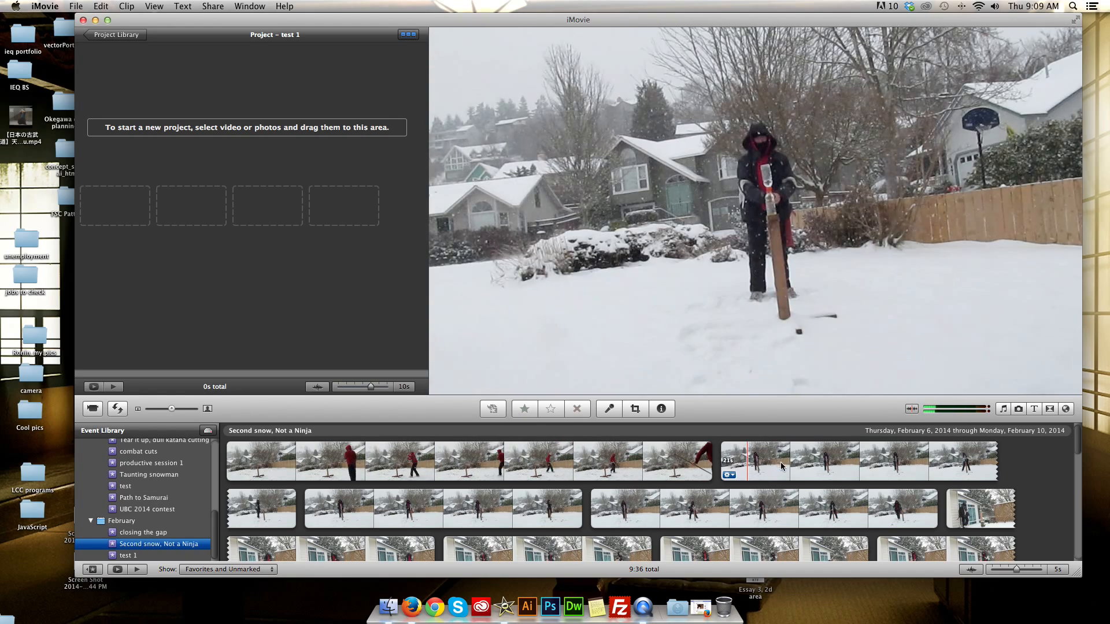
- Delete the last 4 seconds of the event's first clip and undo the deletion
click(657, 461)
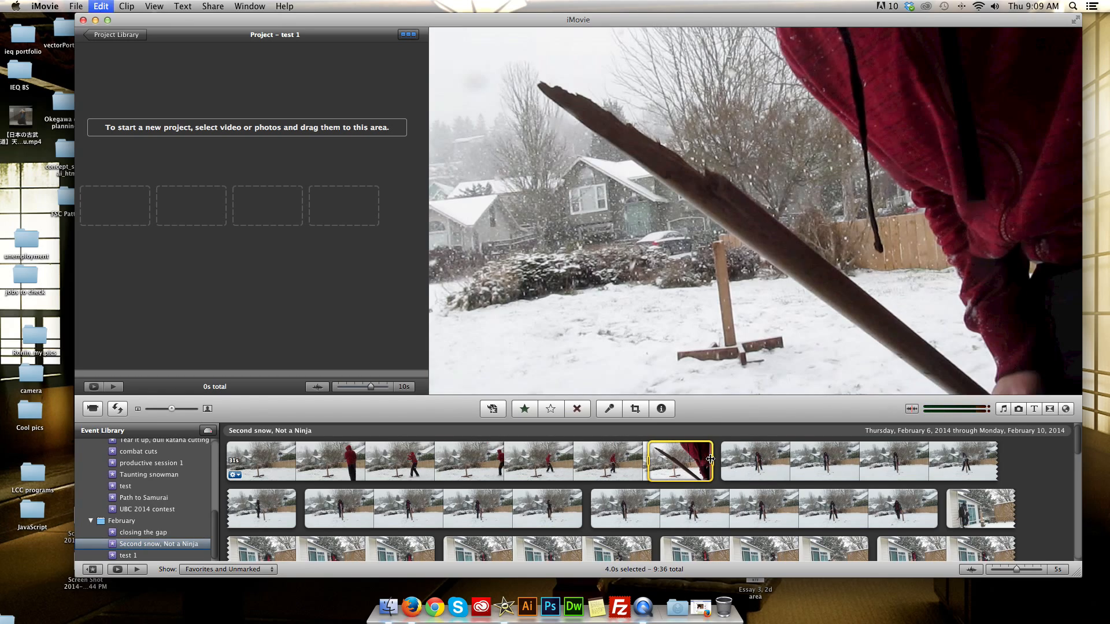
key(Delete)
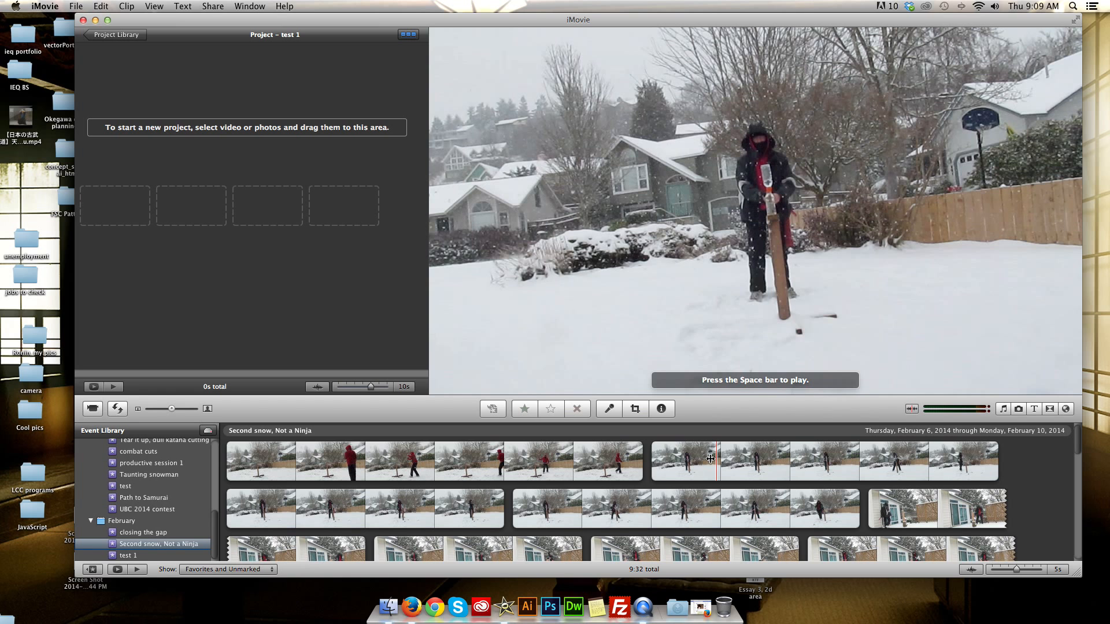
key(super+z)
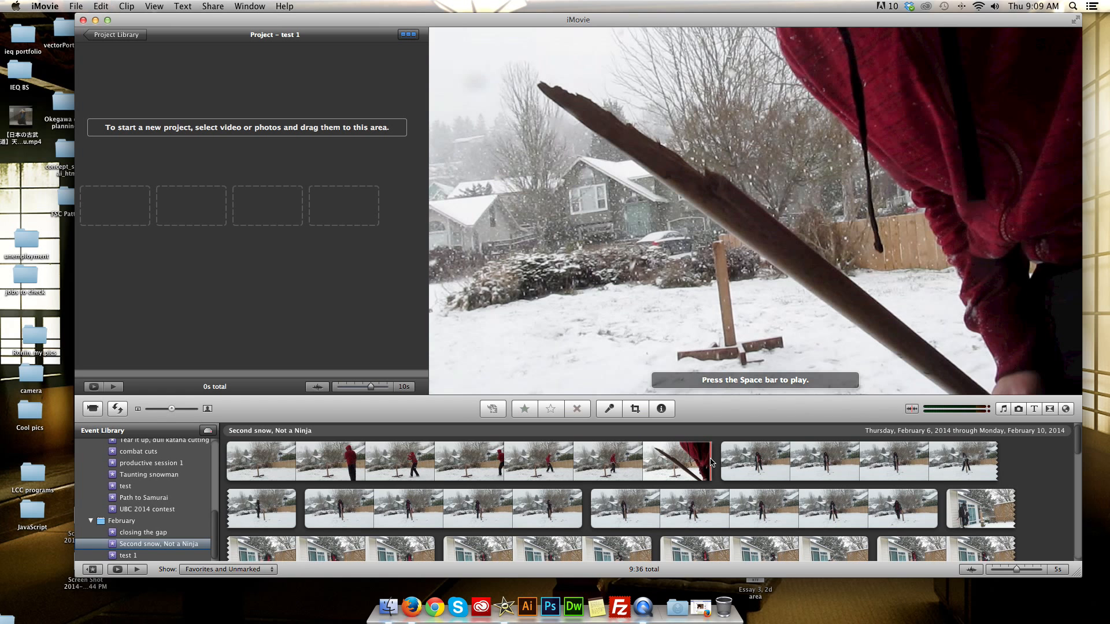
- Add about the last 29.6 seconds of the event's first clip to the empty project
key(space)
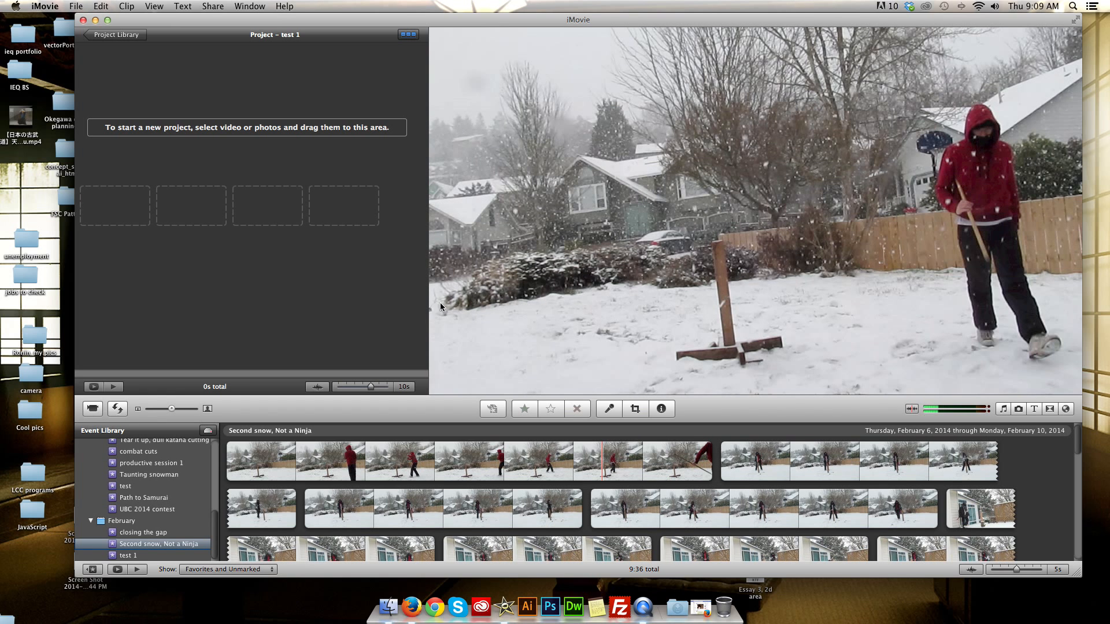
drag(254, 465, 713, 466)
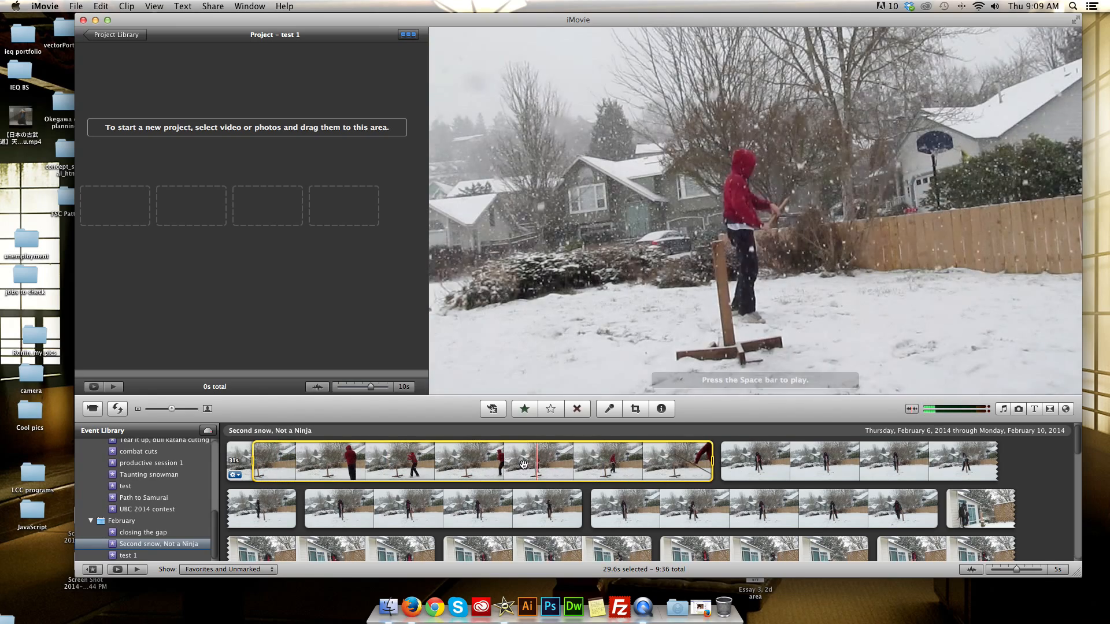
drag(523, 464, 235, 231)
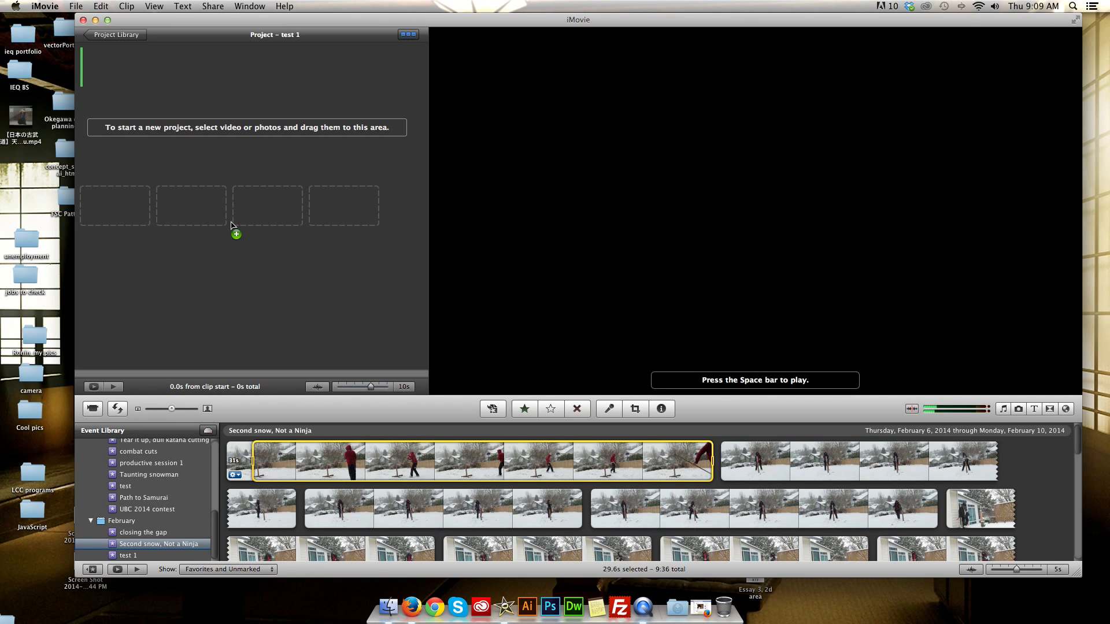
key(space)
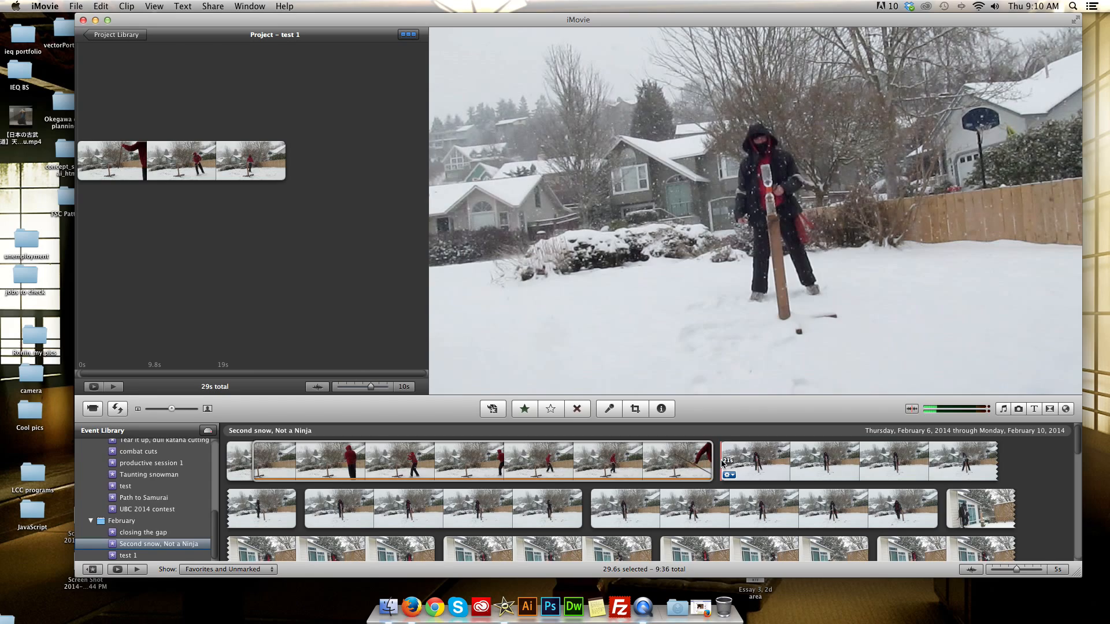
- Add the first 13 seconds or so of the event's second clip to the project's end and about 5.5 seconds of its fourth clip to the start
click(725, 459)
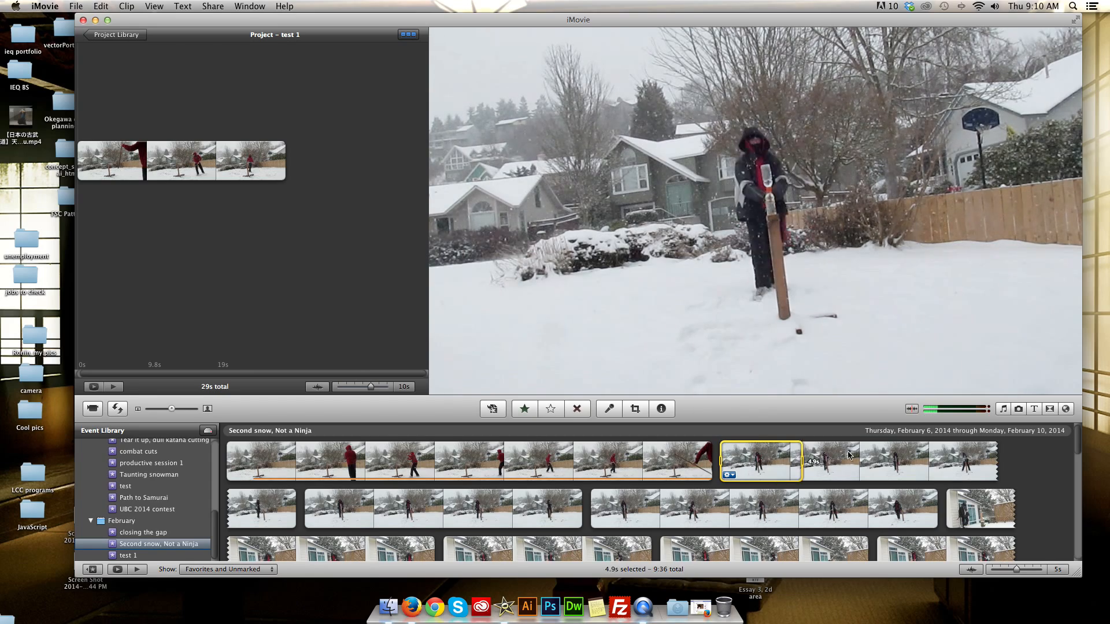
drag(848, 455, 328, 262)
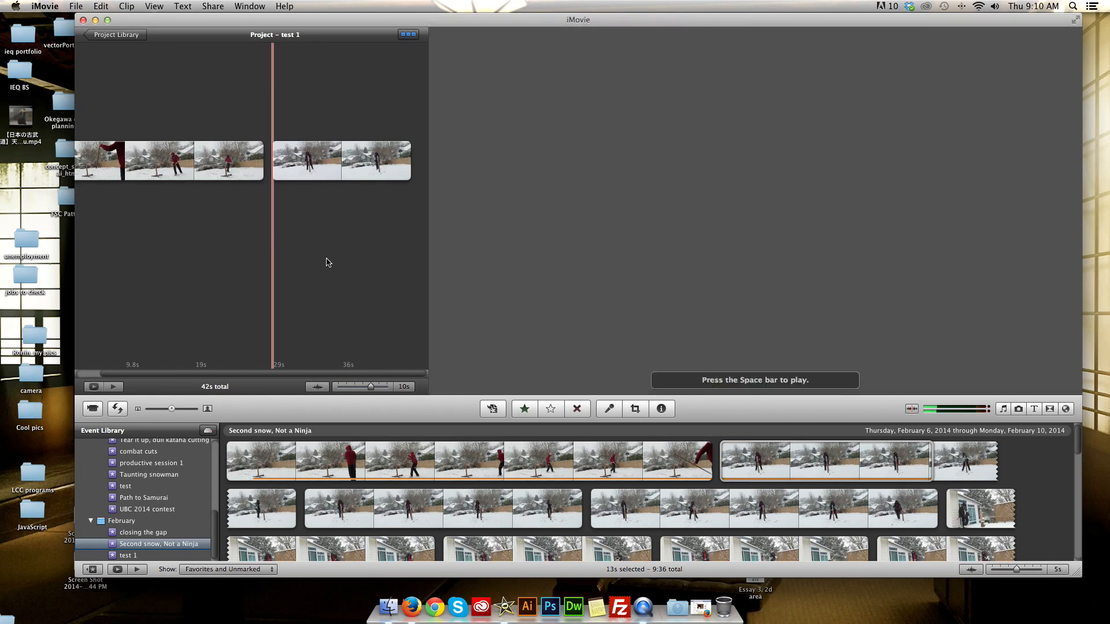
mouse_move(703, 508)
mouse_down()
mouse_move(787, 509)
mouse_move(463, 287)
mouse_move(315, 270)
mouse_move(308, 184)
mouse_move(345, 299)
mouse_move(275, 77)
mouse_move(257, 81)
mouse_move(296, 97)
mouse_move(277, 85)
mouse_up()
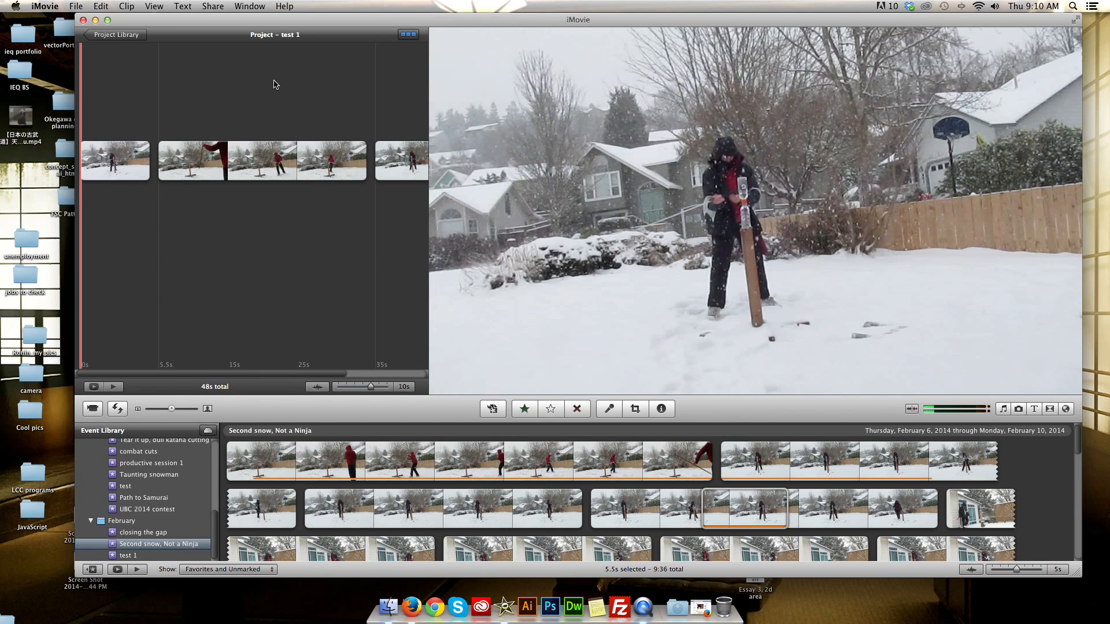
- Apply the Flash and Hold Last Frame special effect to the first clip in the project
click(133, 157)
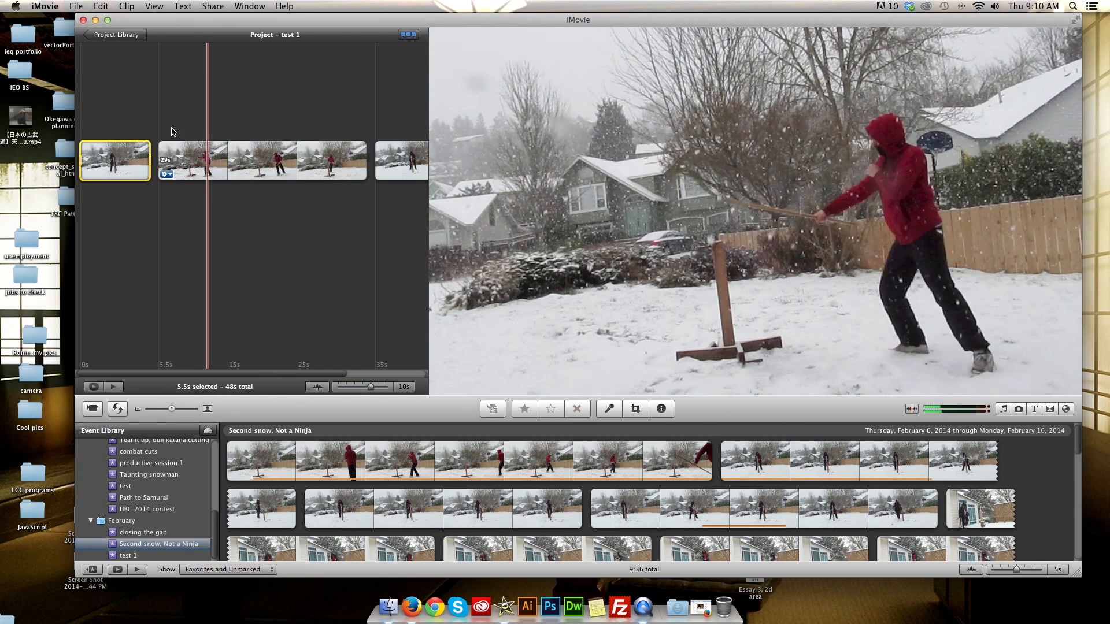
right_click(121, 167)
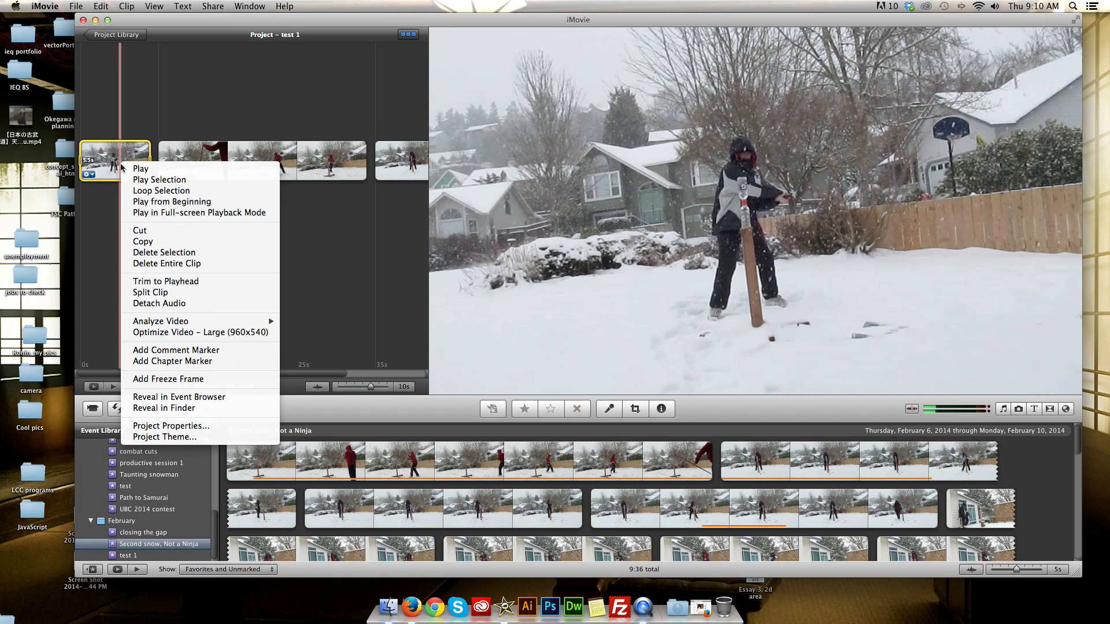
click(213, 303)
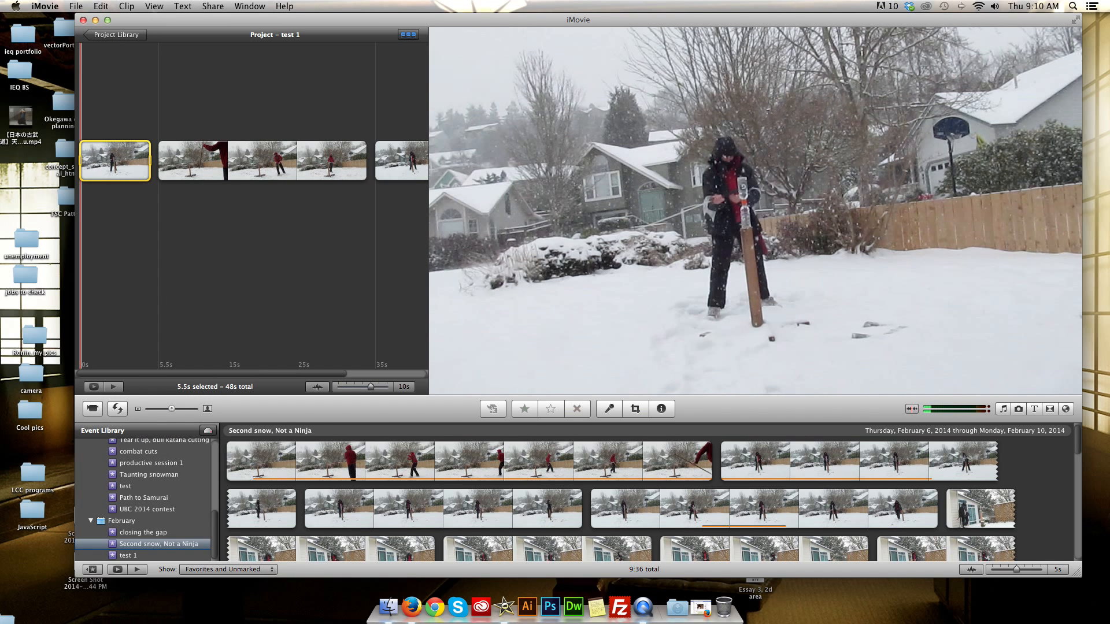
click(126, 7)
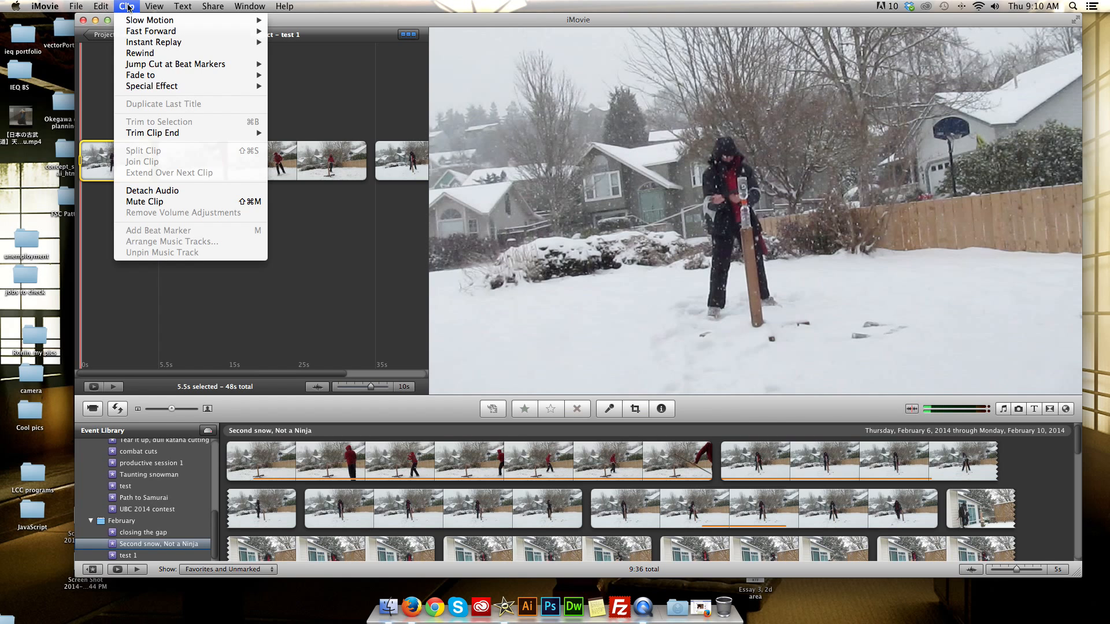
mouse_move(220, 85)
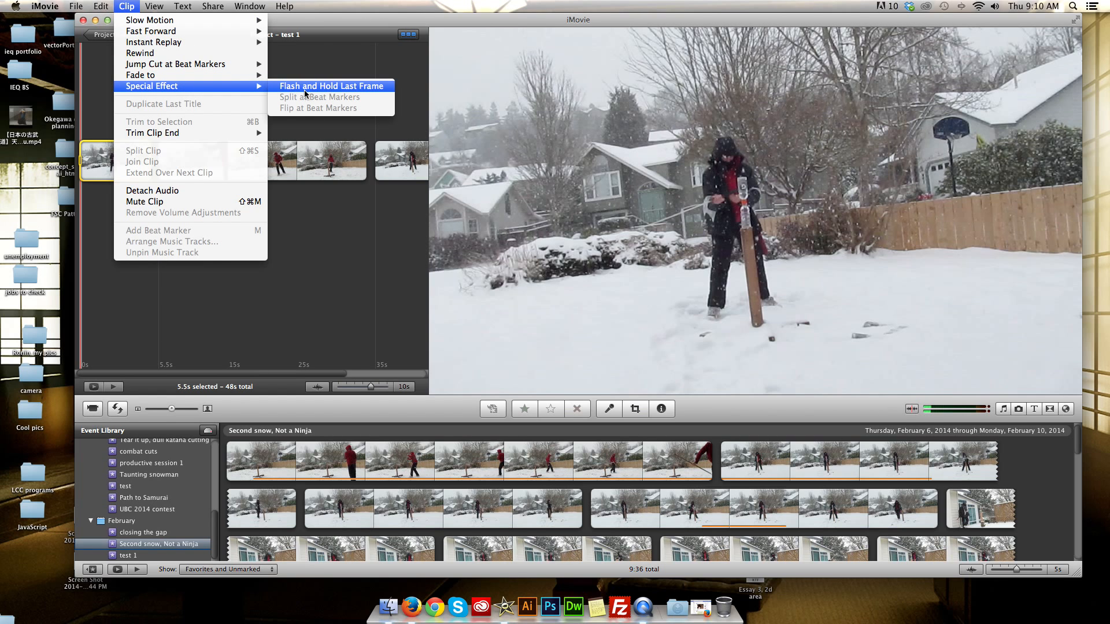
click(323, 86)
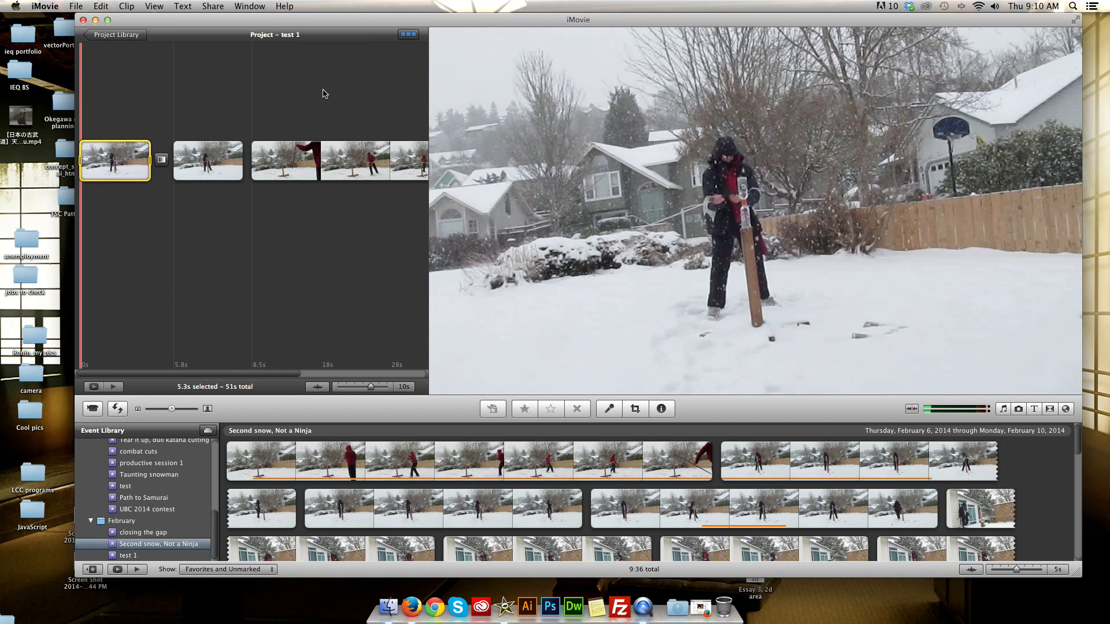
- Undo the Flash and Hold Last Frame effect applied to the first project clip
click(127, 6)
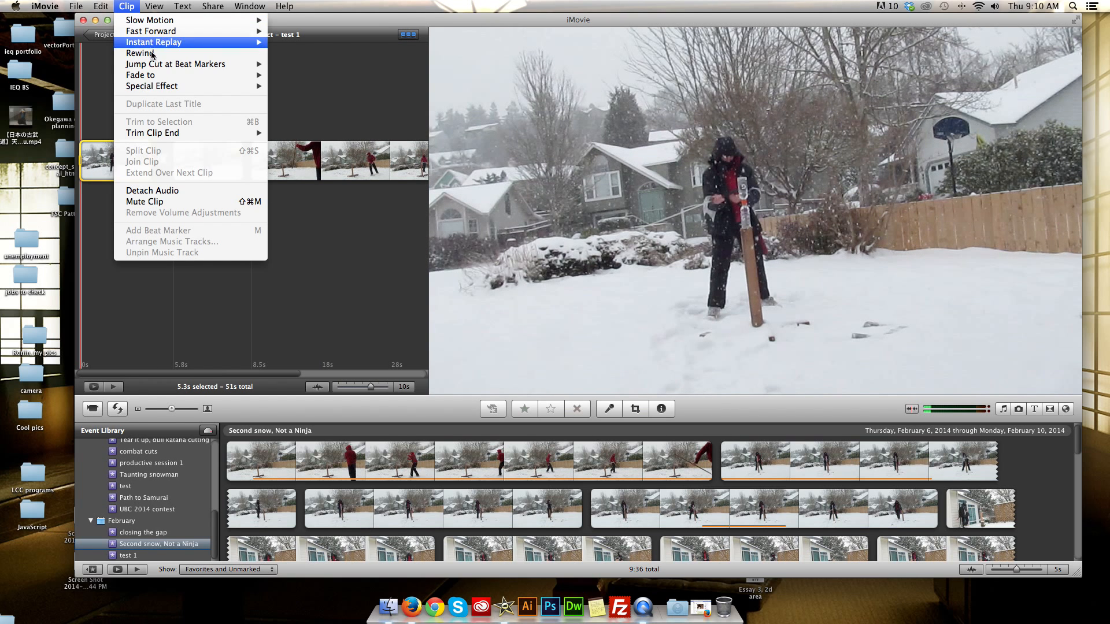
mouse_move(212, 87)
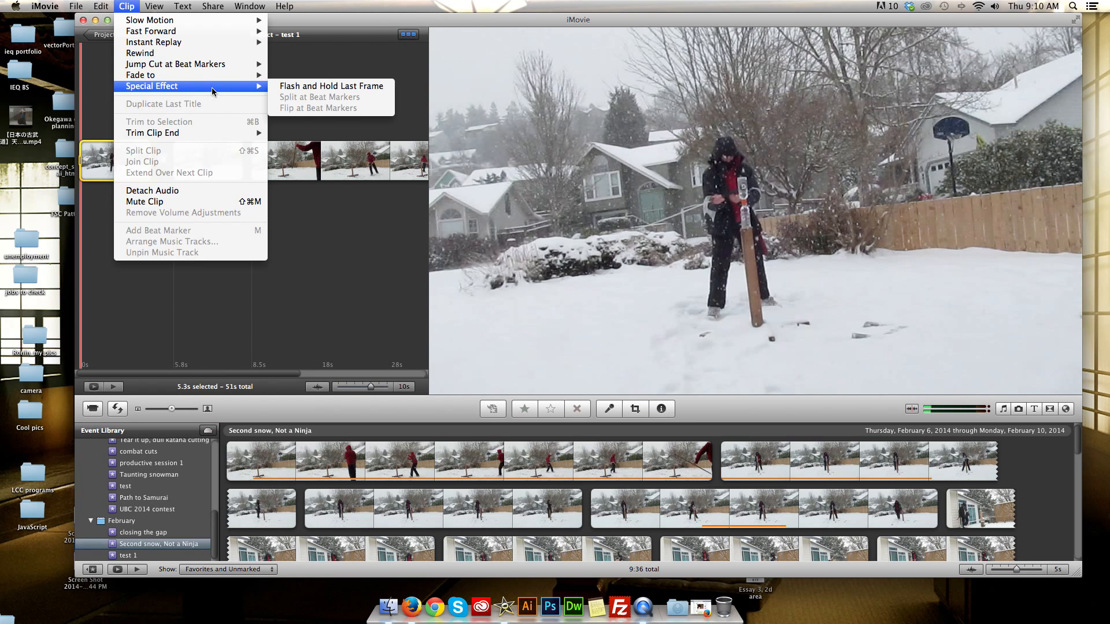
click(325, 87)
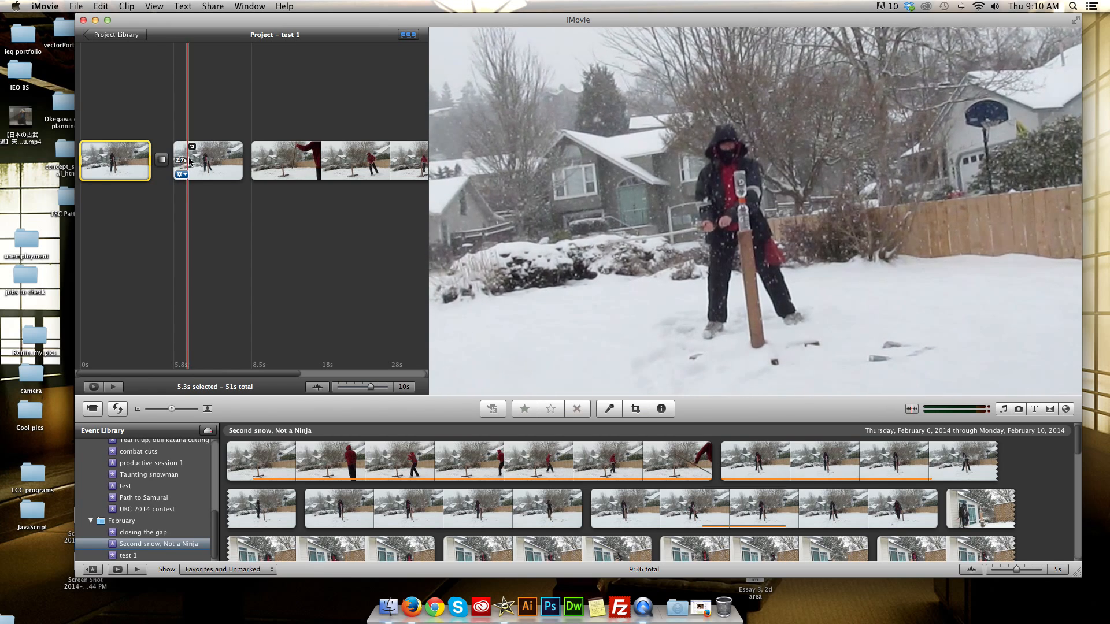
click(211, 167)
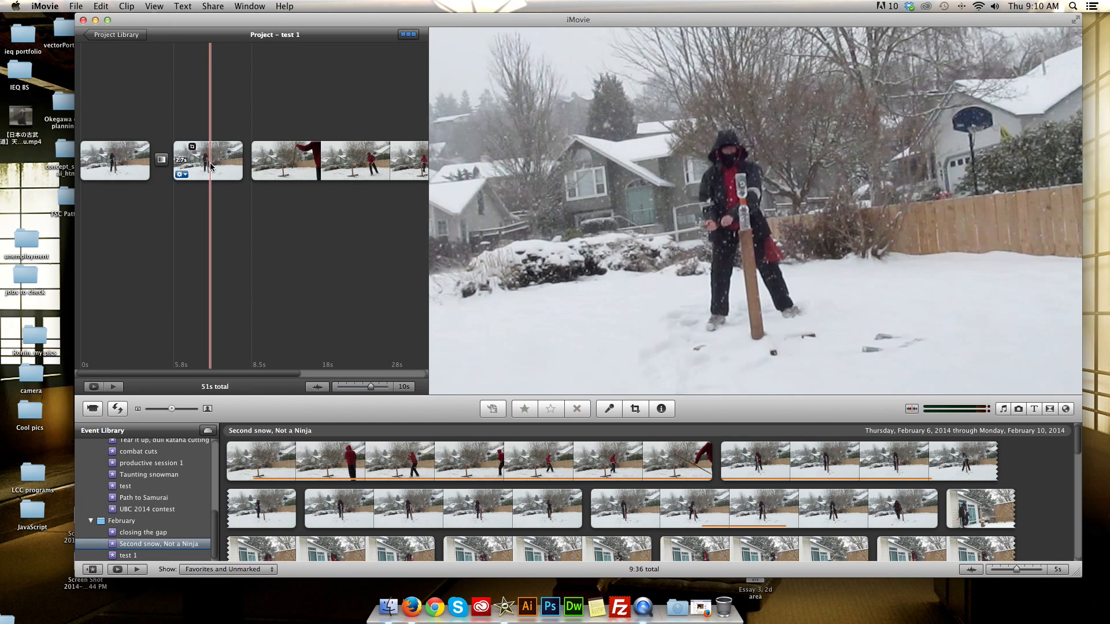
key(super+z)
- Play the first clip in the project through its transition into the second clip
right_click(108, 164)
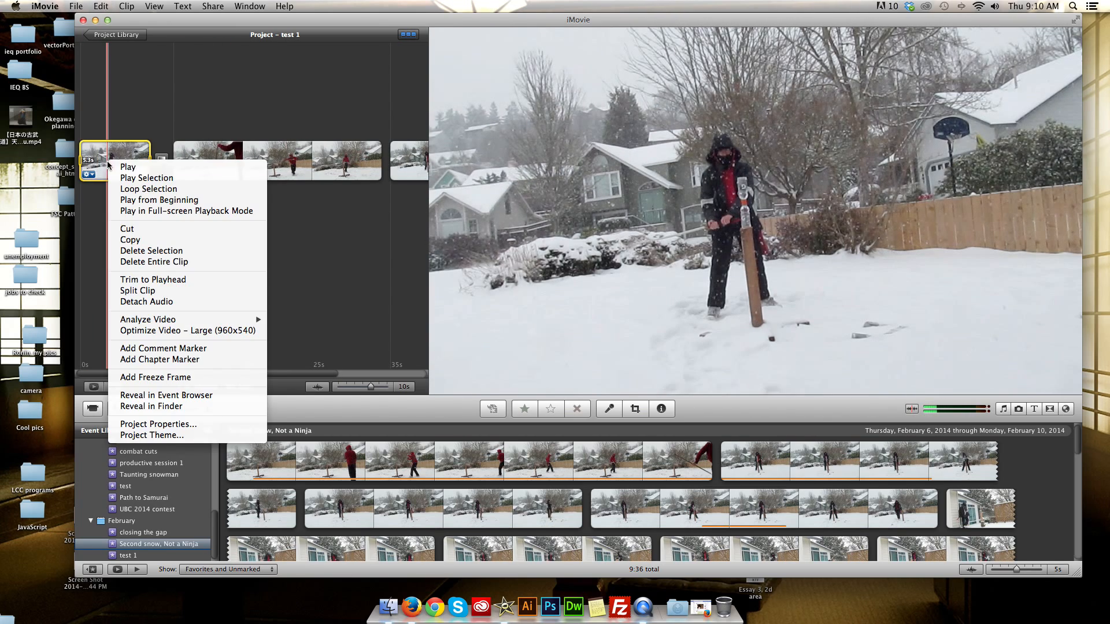
click(118, 167)
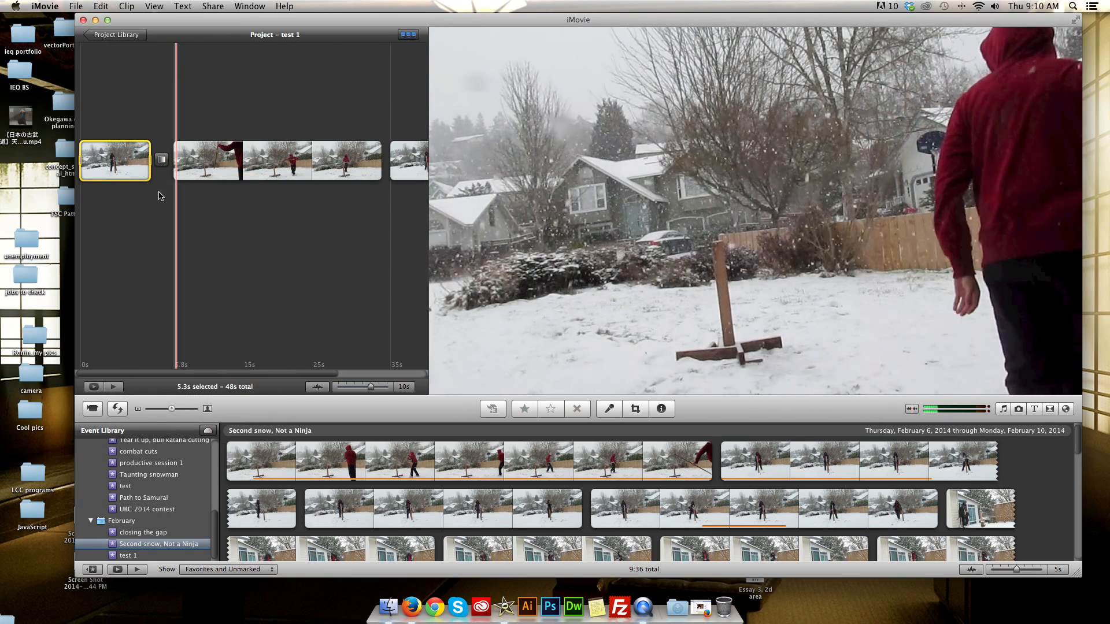
click(159, 193)
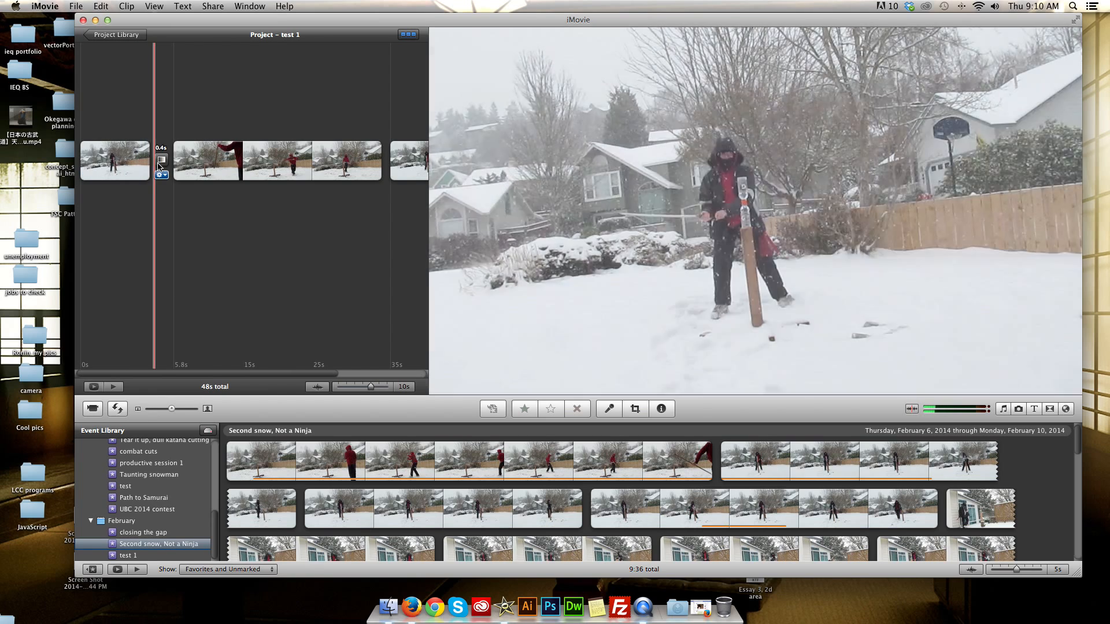
- Review the settings and available transition types of the transition after the first clip, keeping Fade to White
double_click(160, 166)
click(435, 179)
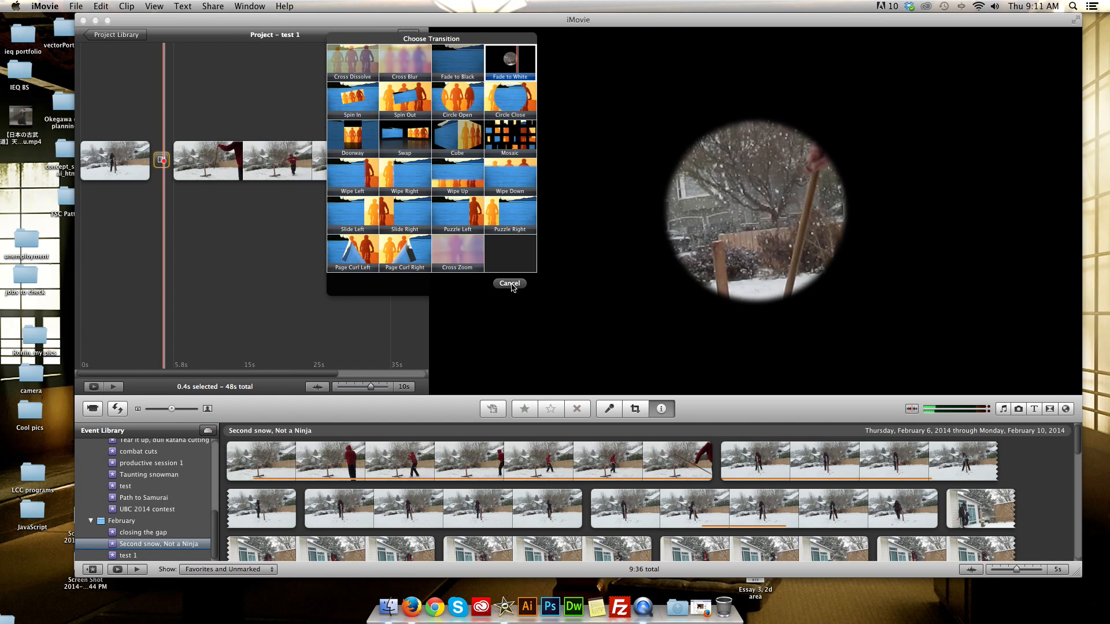
click(510, 284)
click(398, 144)
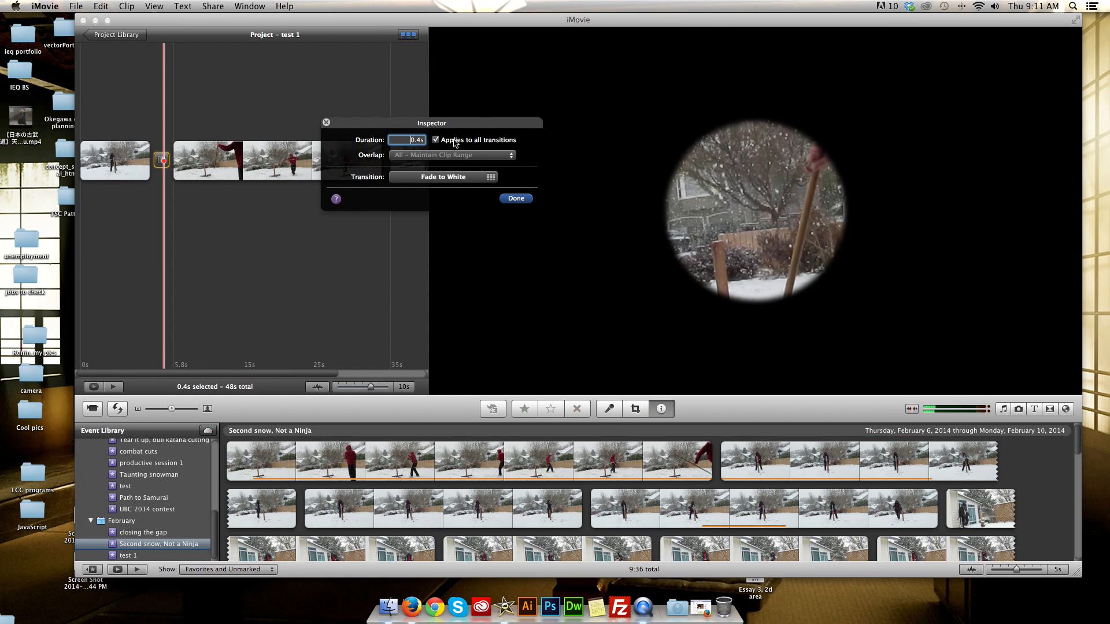
click(516, 198)
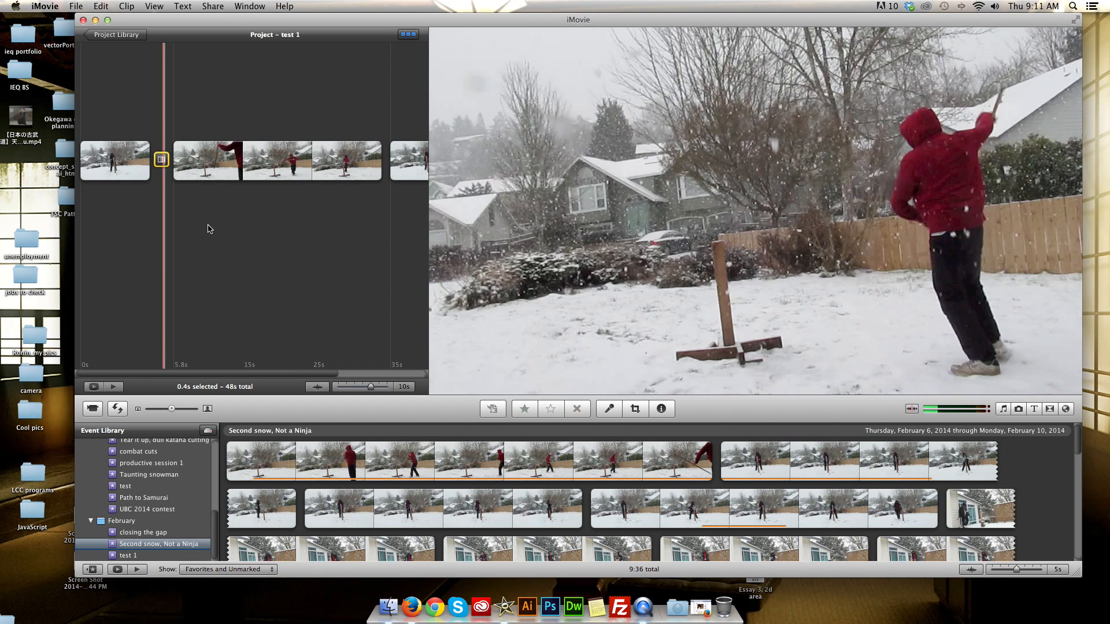
- Open the first project clip's inspector and switch its Reverse direction on and back off
double_click(113, 166)
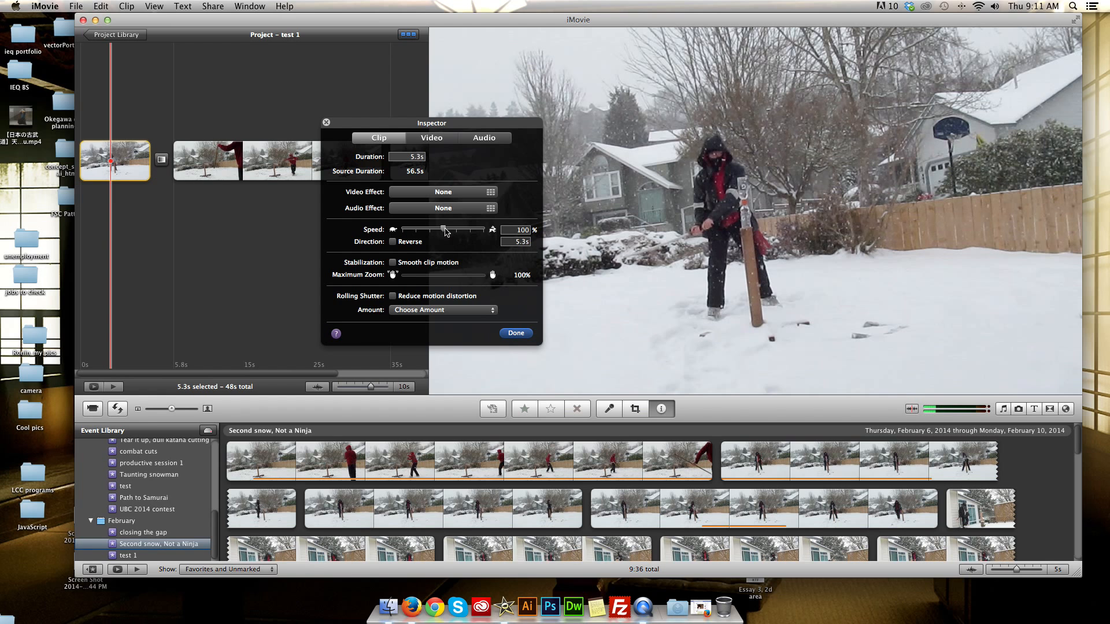
click(393, 242)
click(393, 242)
- Try 159% exposure, -74% contrast, 200% saturation, higher brightness and a pink white point on the first clip, and revert the video to original
click(431, 137)
drag(424, 323, 422, 298)
drag(423, 232, 432, 233)
drag(438, 304, 446, 319)
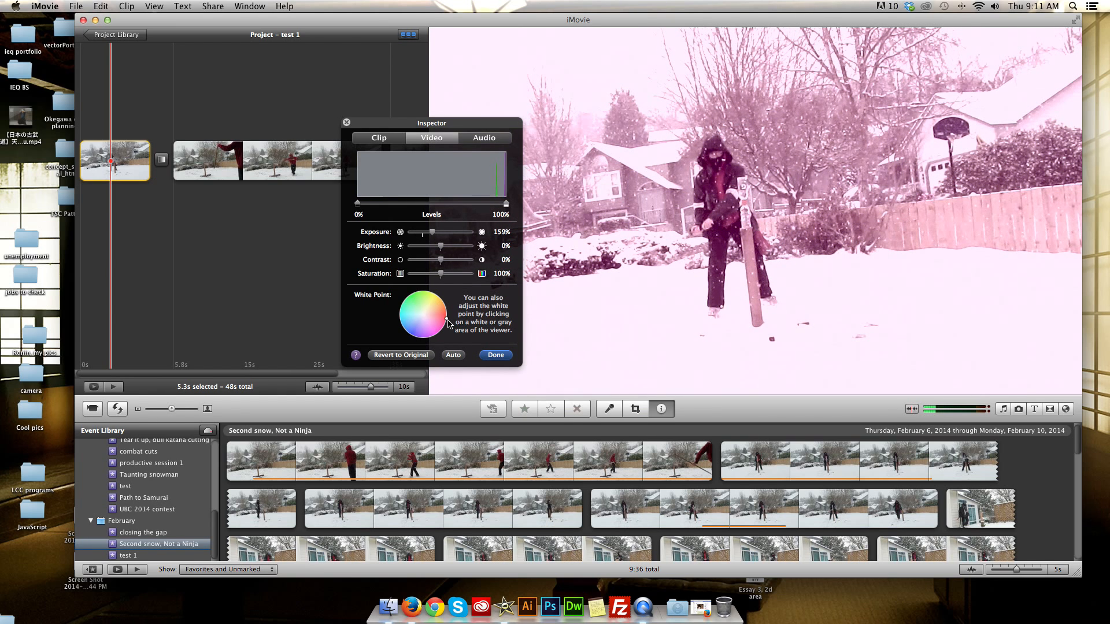
drag(441, 274, 471, 246)
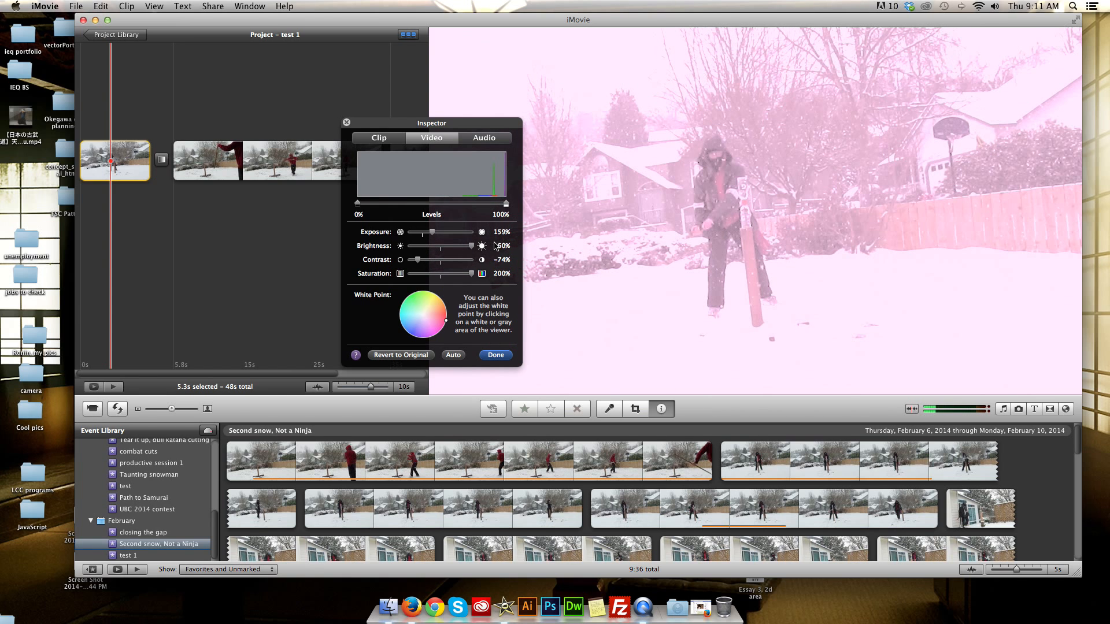
click(415, 355)
- Auto-adjust the first clip's video levels, raise its audio volume to 500% and close the inspector
click(453, 355)
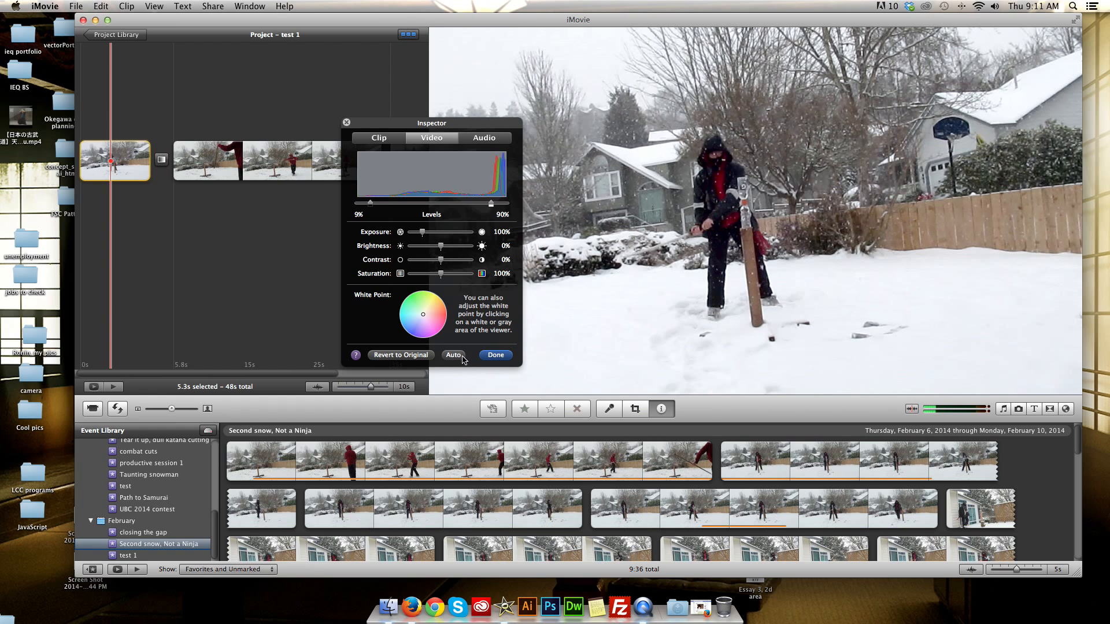
click(467, 141)
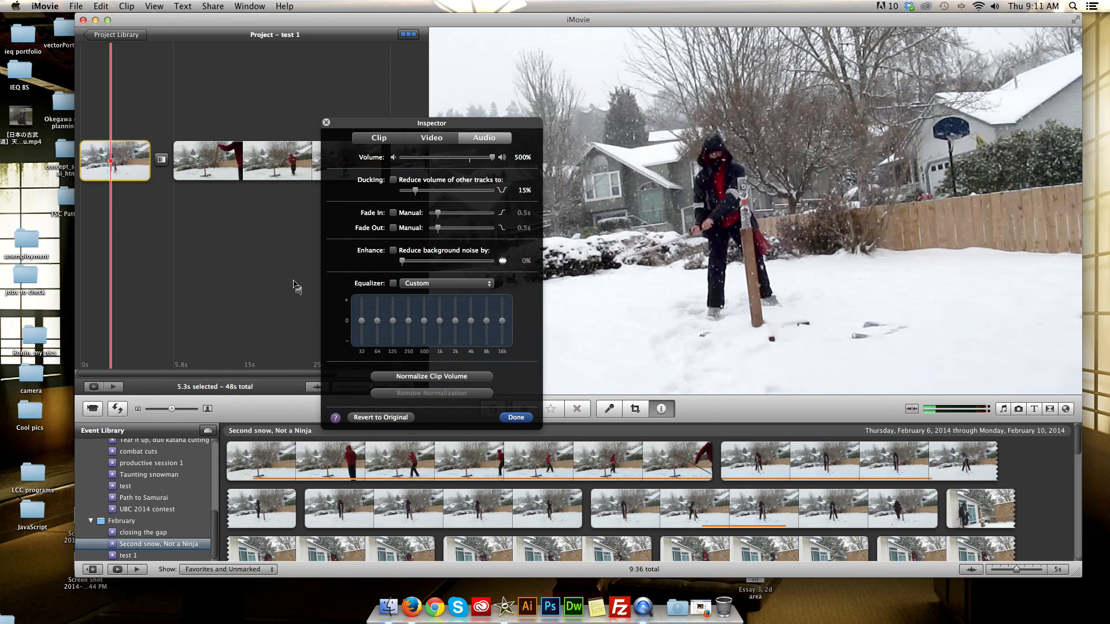
click(519, 418)
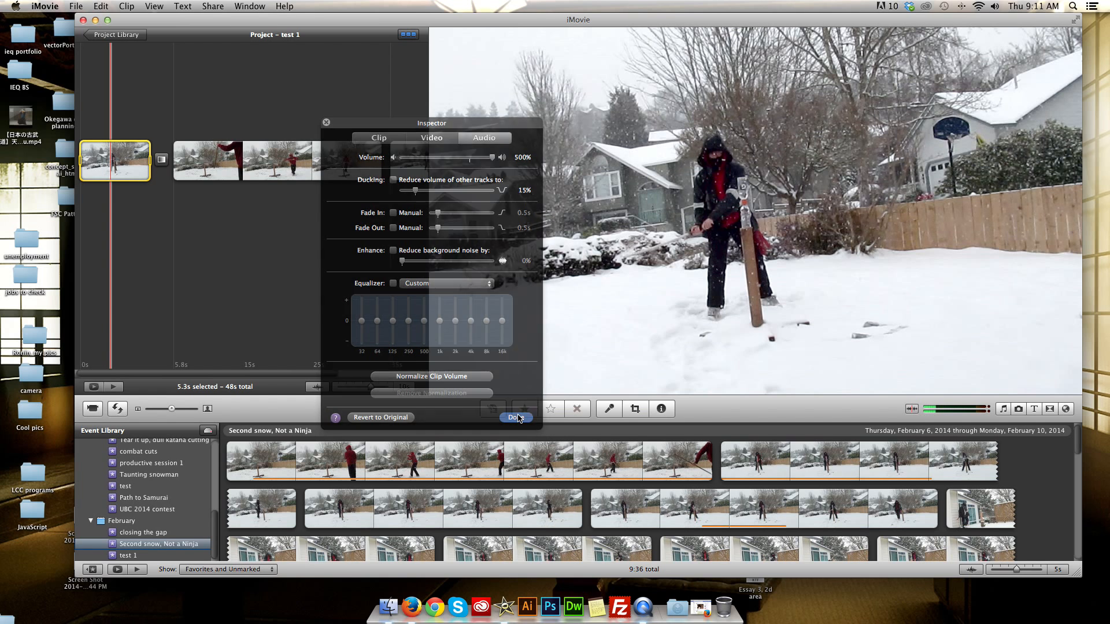
click(177, 225)
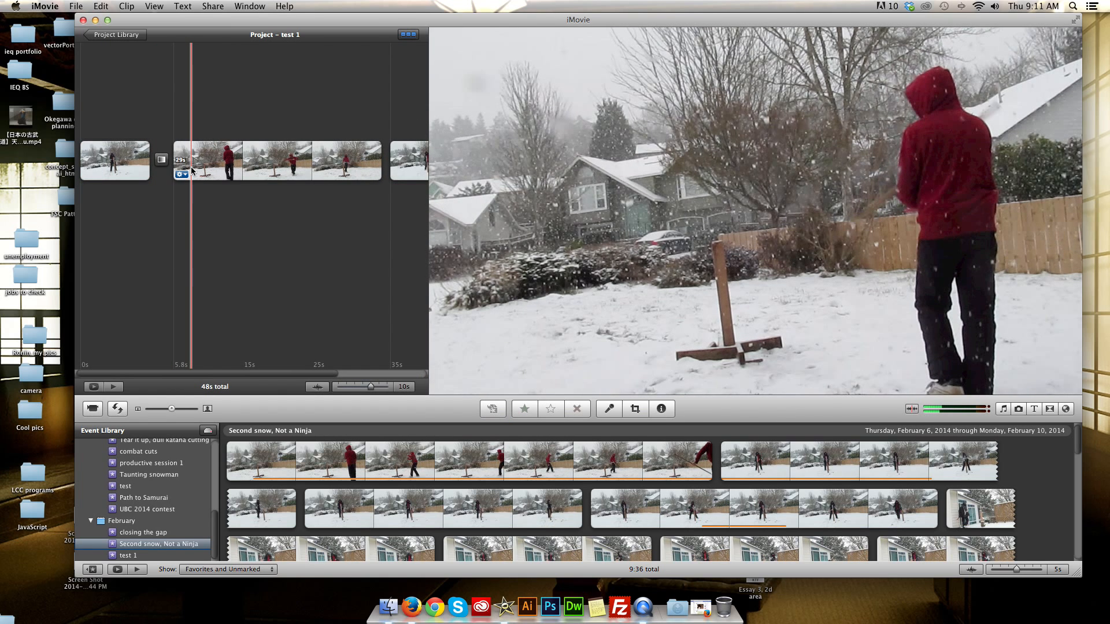
- Detach the audio from the second clip in the project
click(332, 171)
right_click(305, 169)
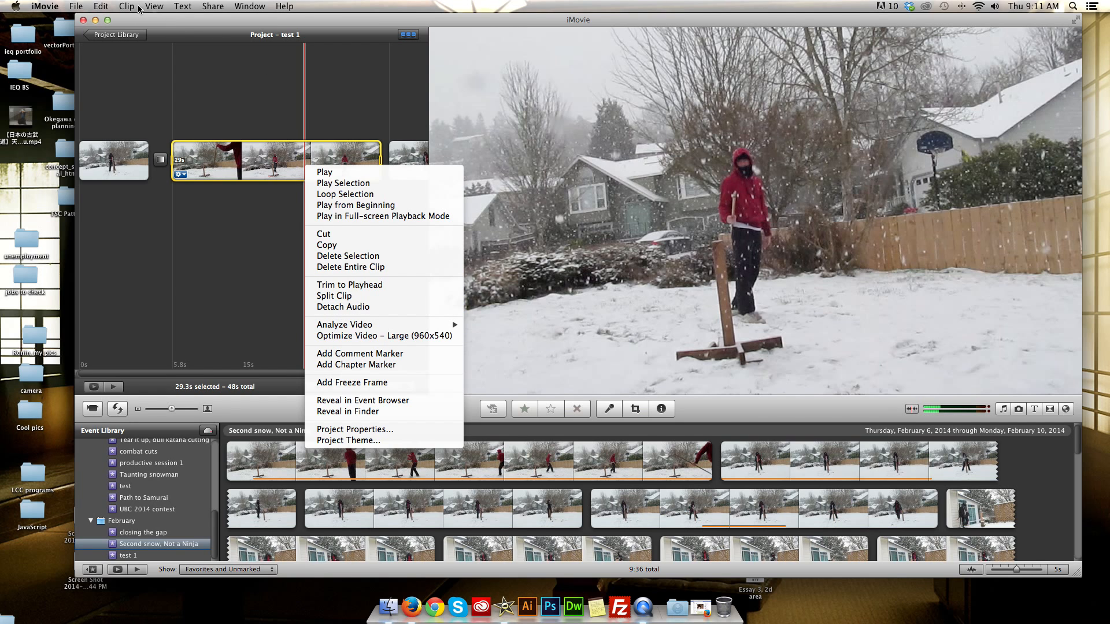
click(359, 307)
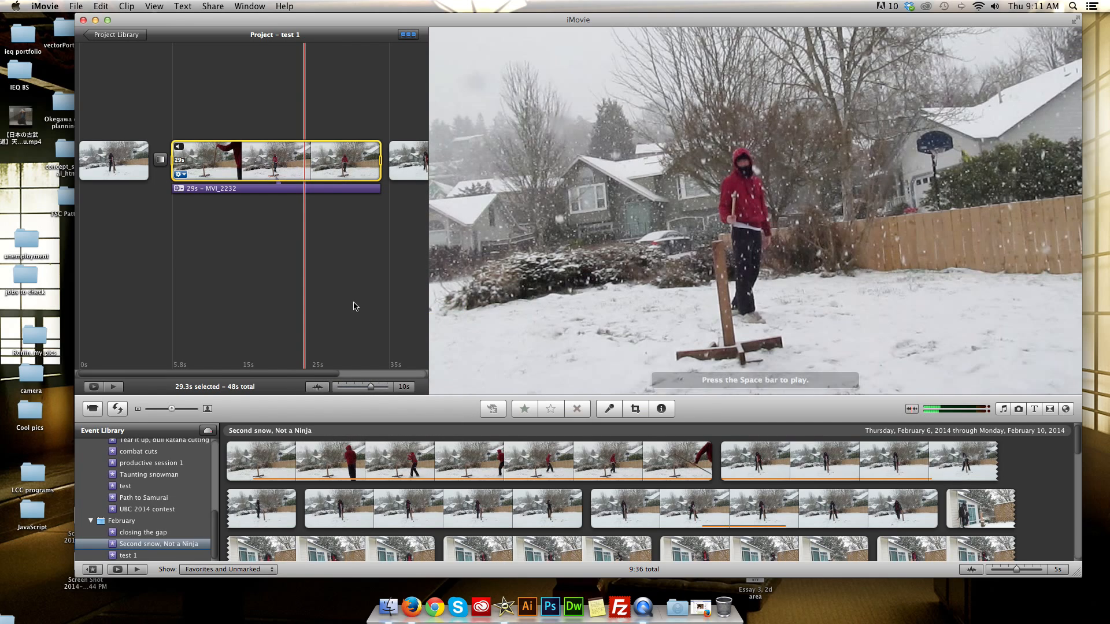
click(311, 243)
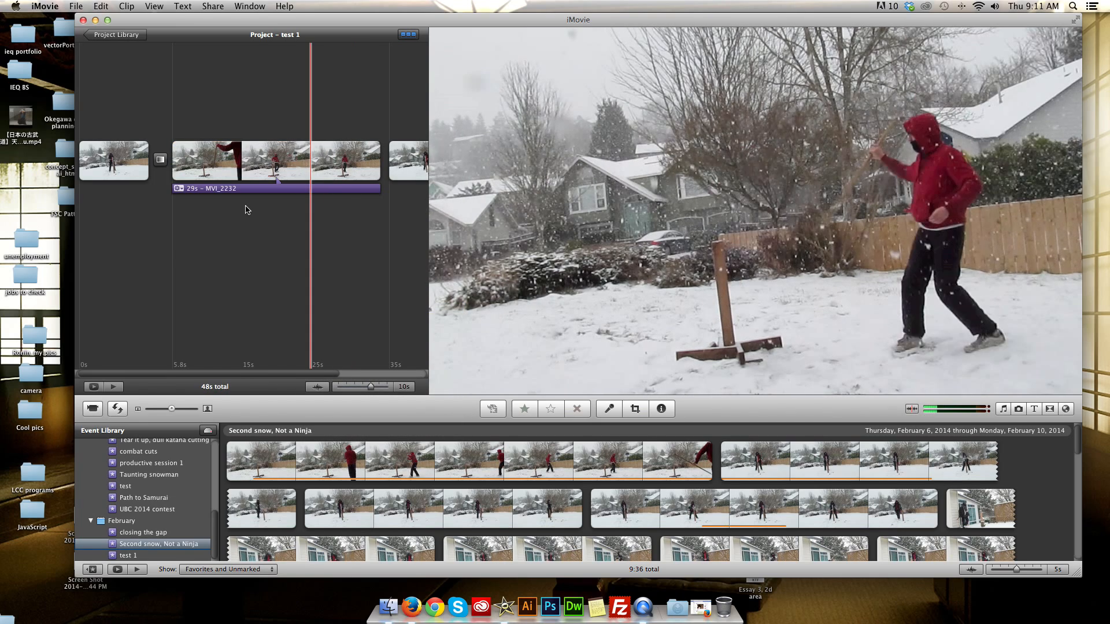
- Play part of the project from the detached audio track beneath the second clip
click(217, 189)
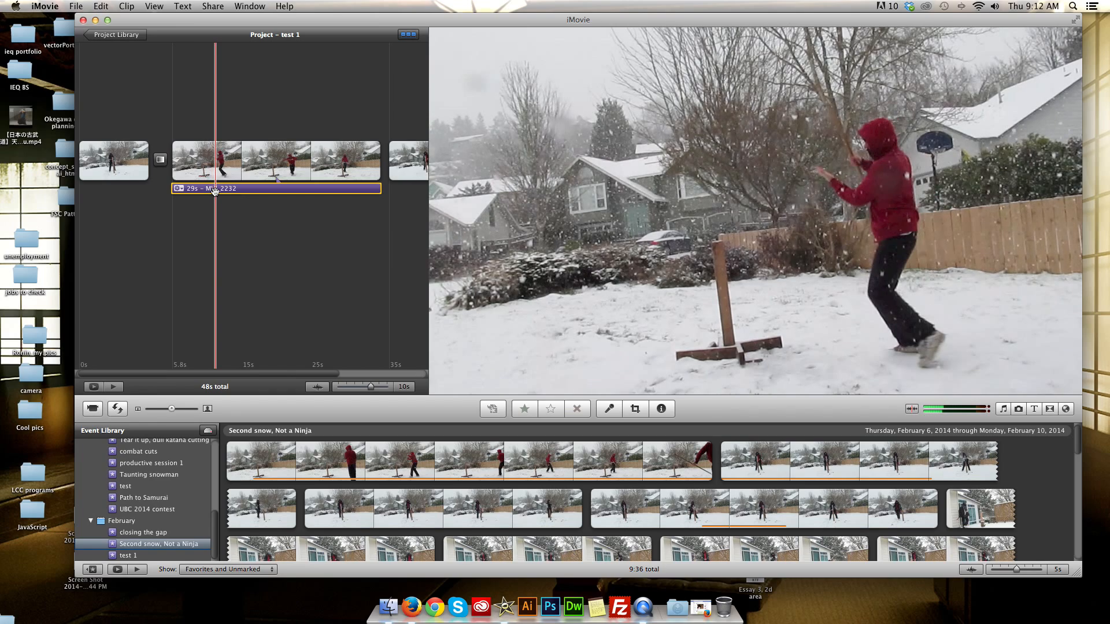
key(space)
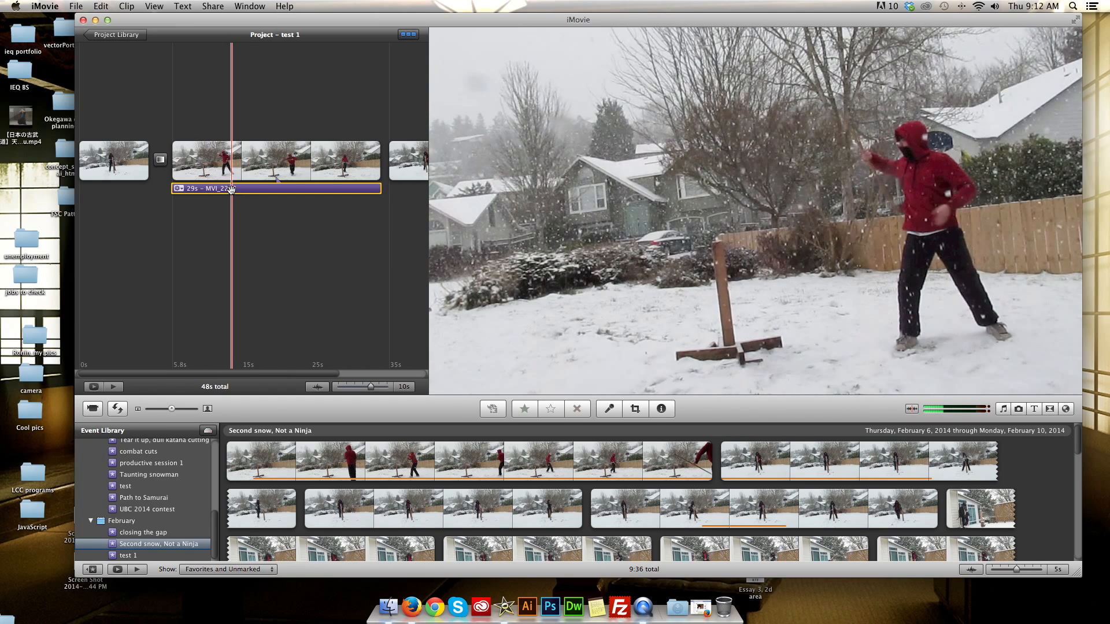
key(space)
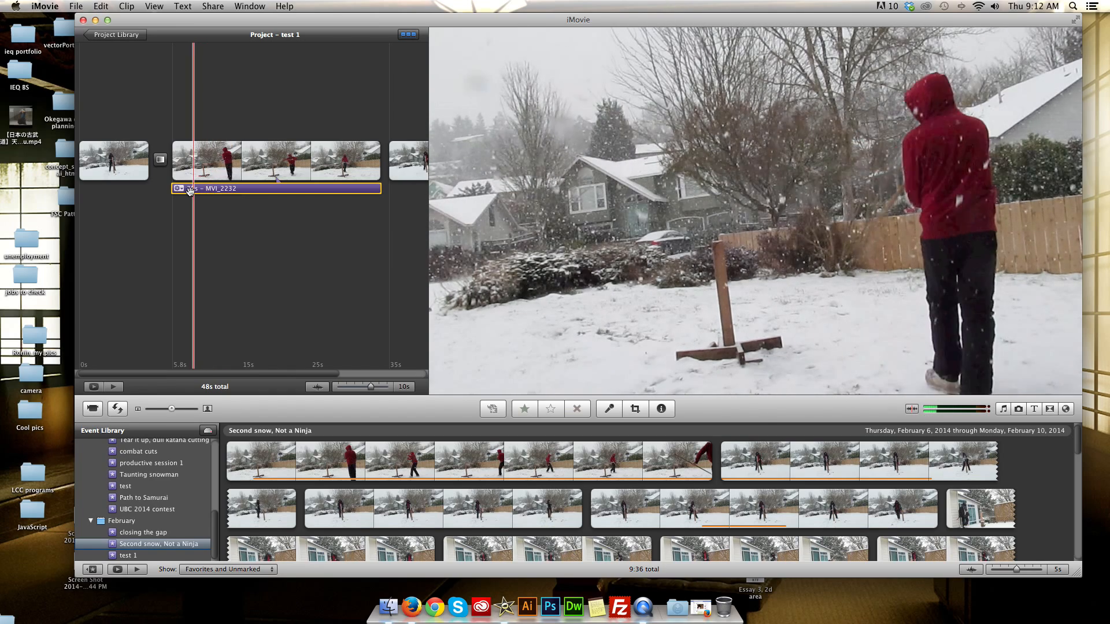
- Copy the second project clip, delete it and undo the deletion
click(202, 160)
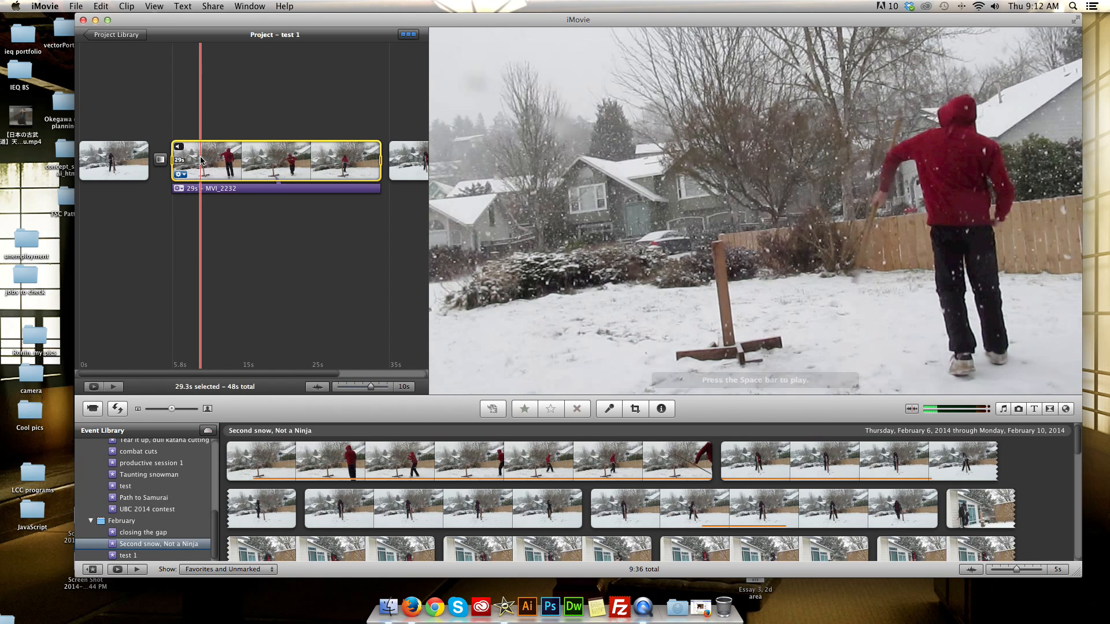
key(super+c)
key(Delete)
key(super+z)
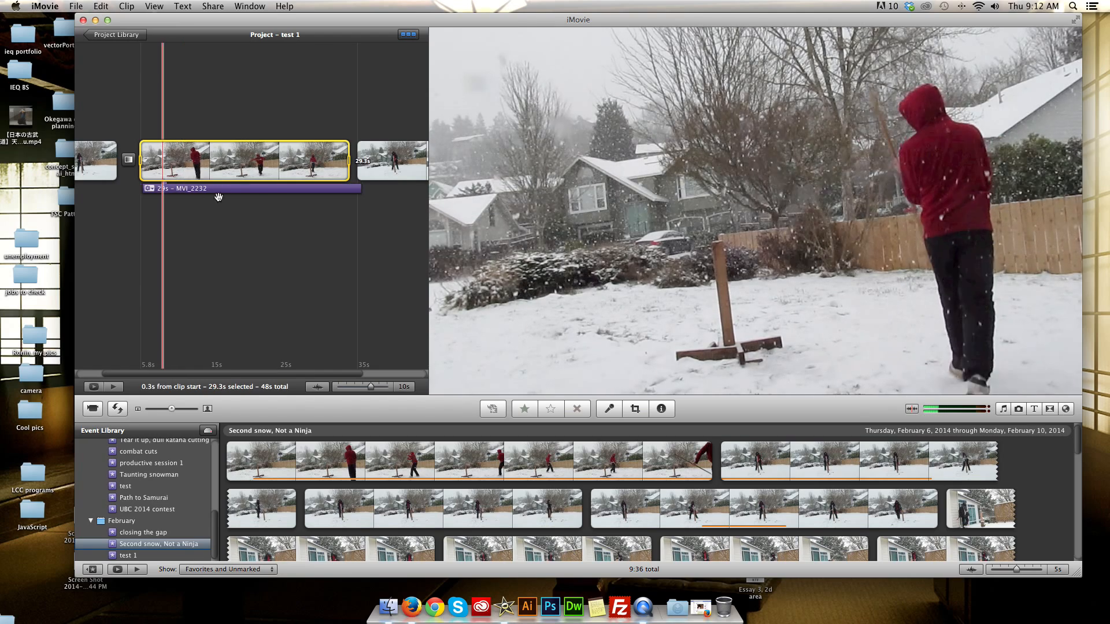
- Slide the detached audio track toward the end of the project and back so it begins under the first clip
drag(277, 188, 370, 196)
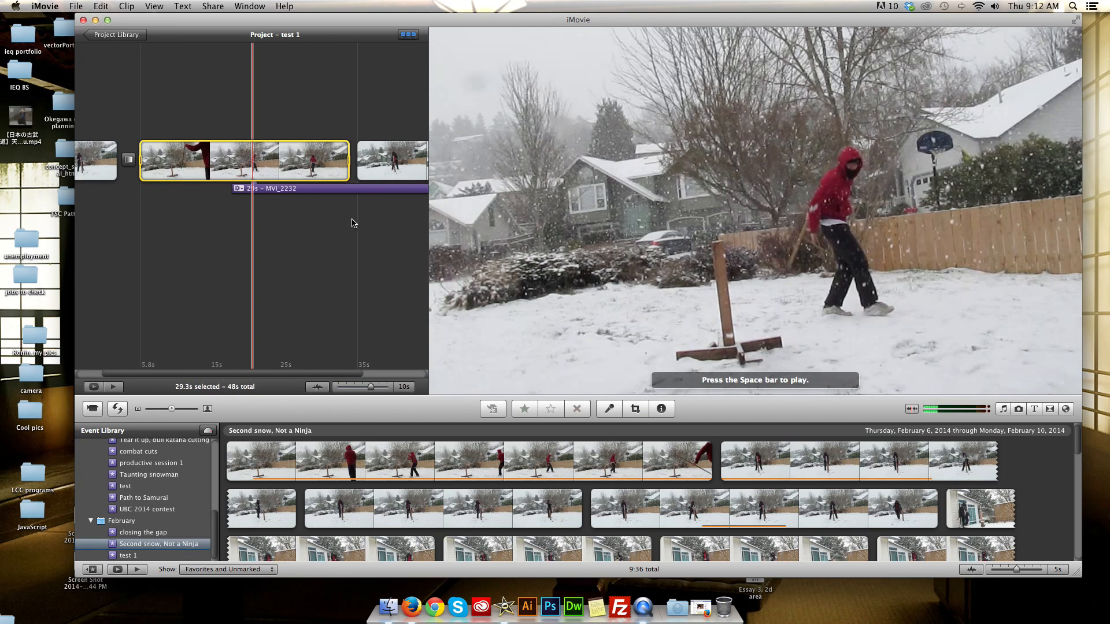
click(325, 230)
scroll(323, 231, right, 3)
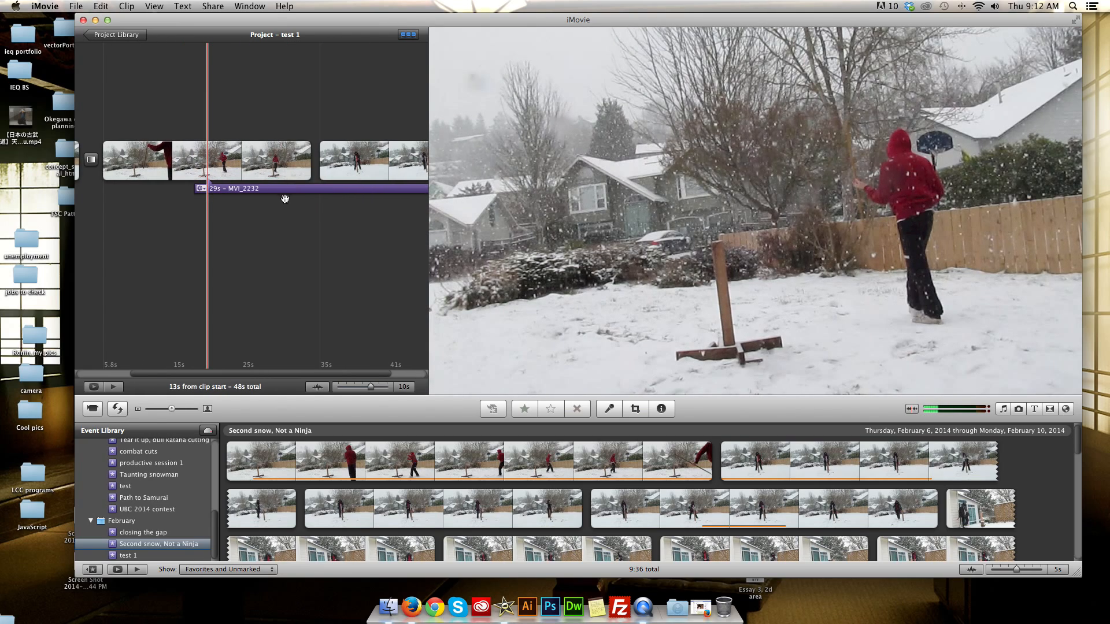
mouse_move(285, 199)
mouse_down()
mouse_move(241, 185)
mouse_move(87, 188)
mouse_up()
scroll(204, 222, left, 3)
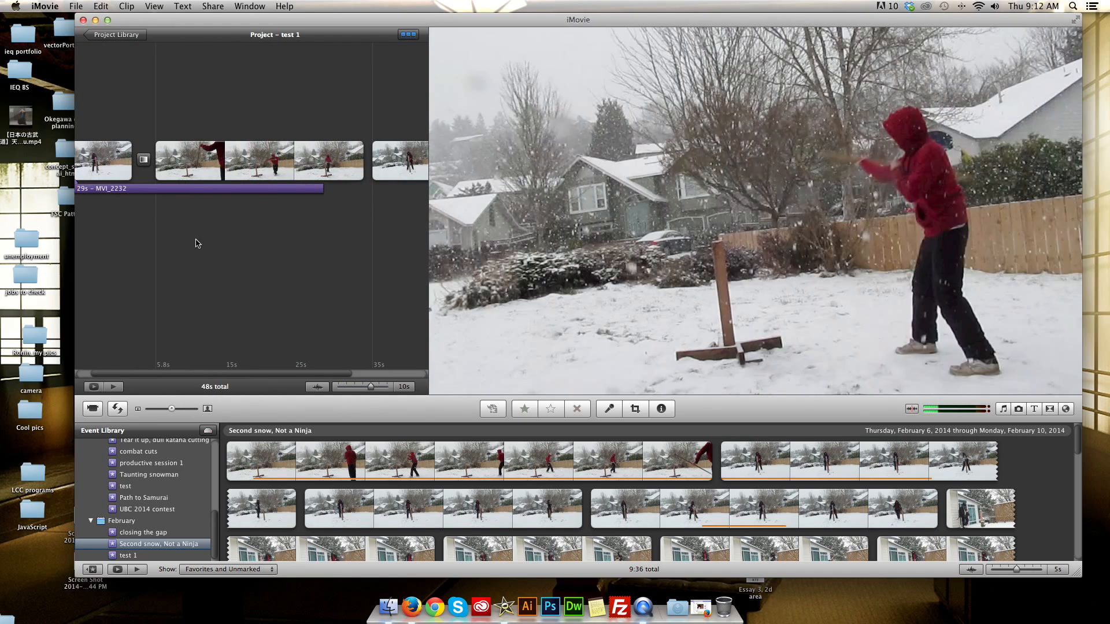
- Remove the 29-second second clip and its detached audio track from the project
key(super+z)
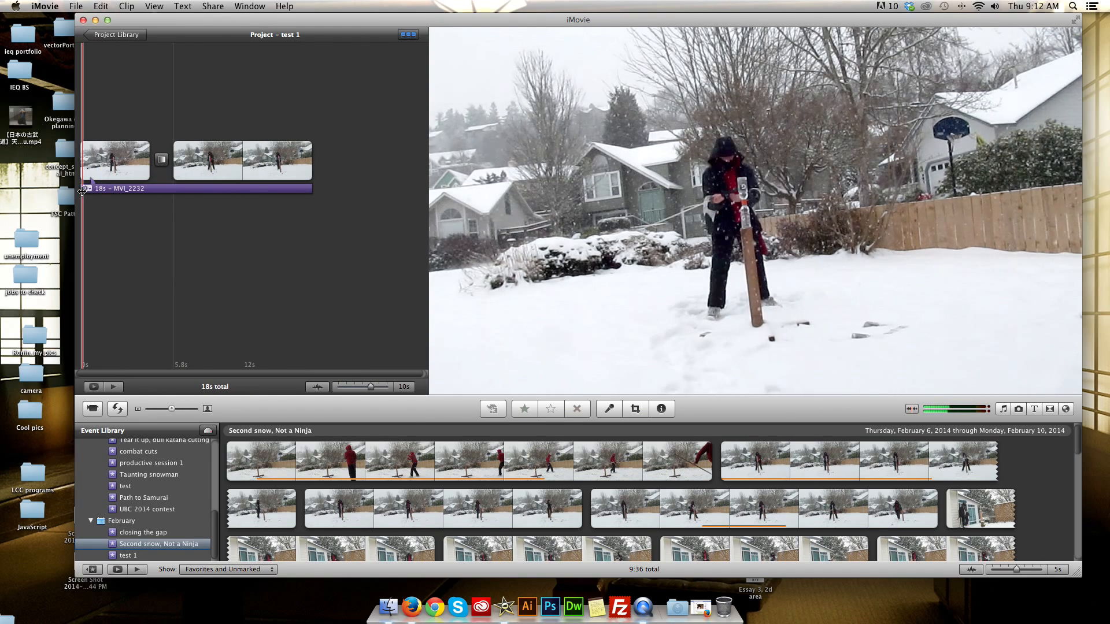
click(149, 191)
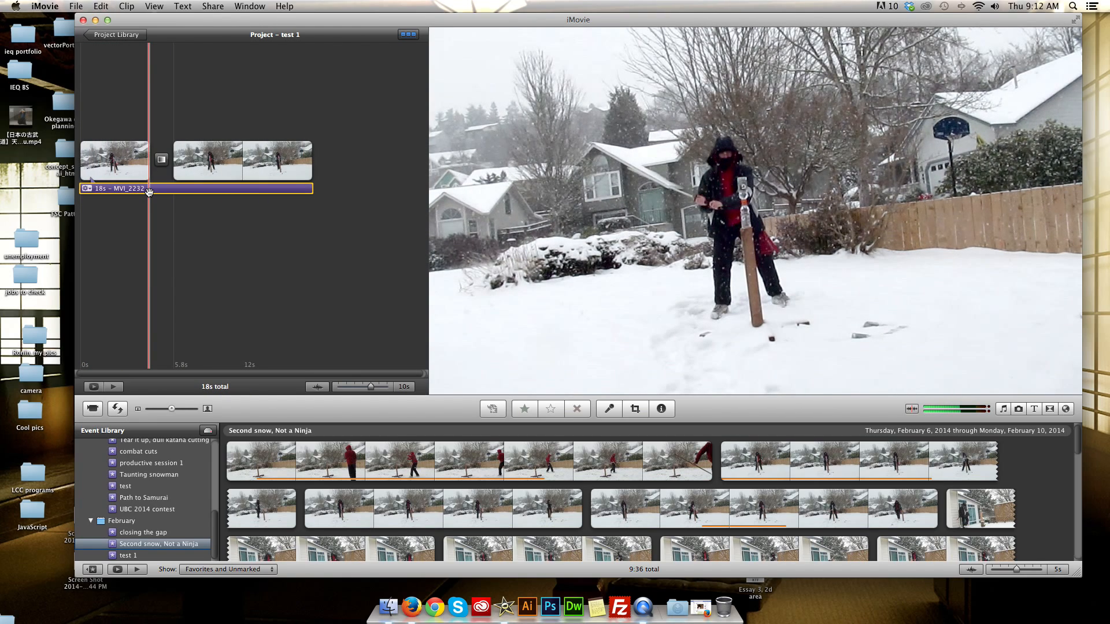
key(Delete)
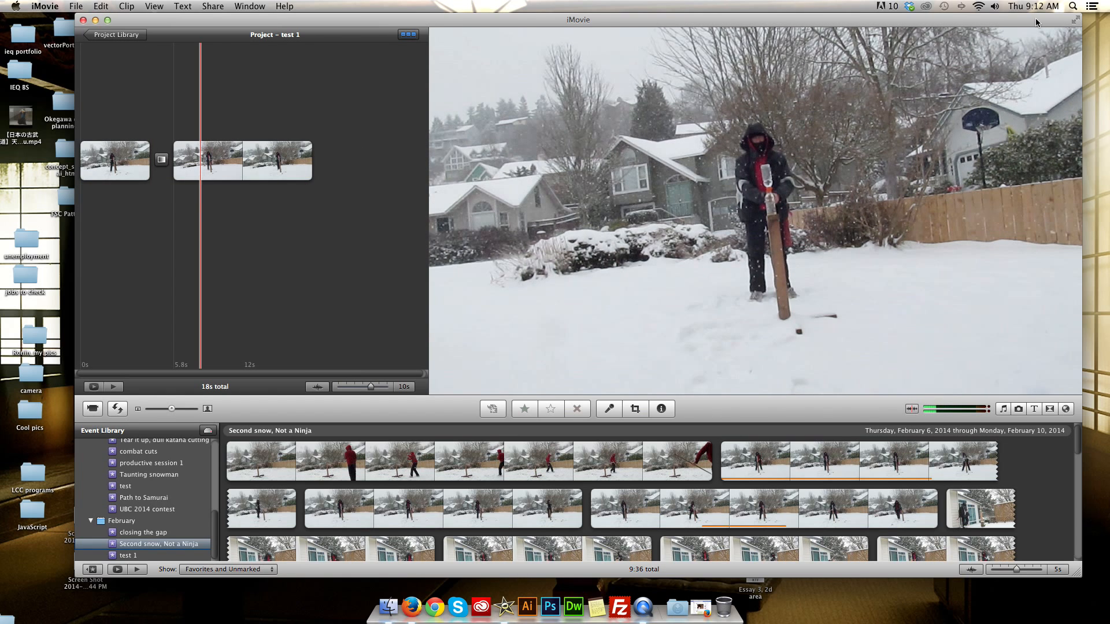
- Add tribalbeats.mp3 from the desktop's music folder to the iMovie project as background music and close the folder window
drag(1035, 19, 828, 30)
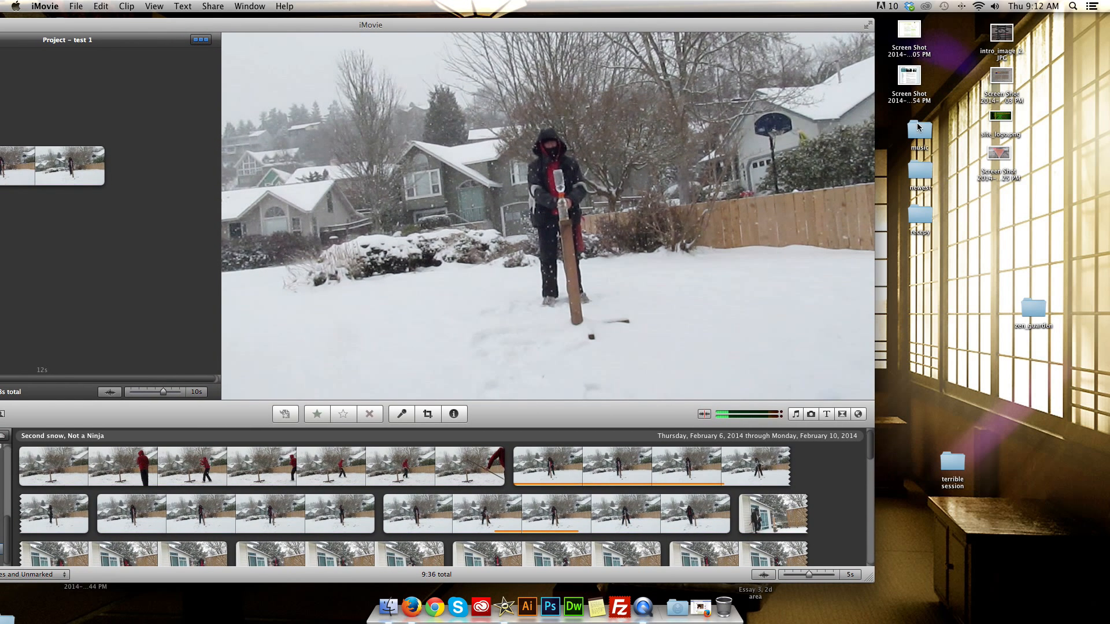
double_click(919, 127)
click(931, 393)
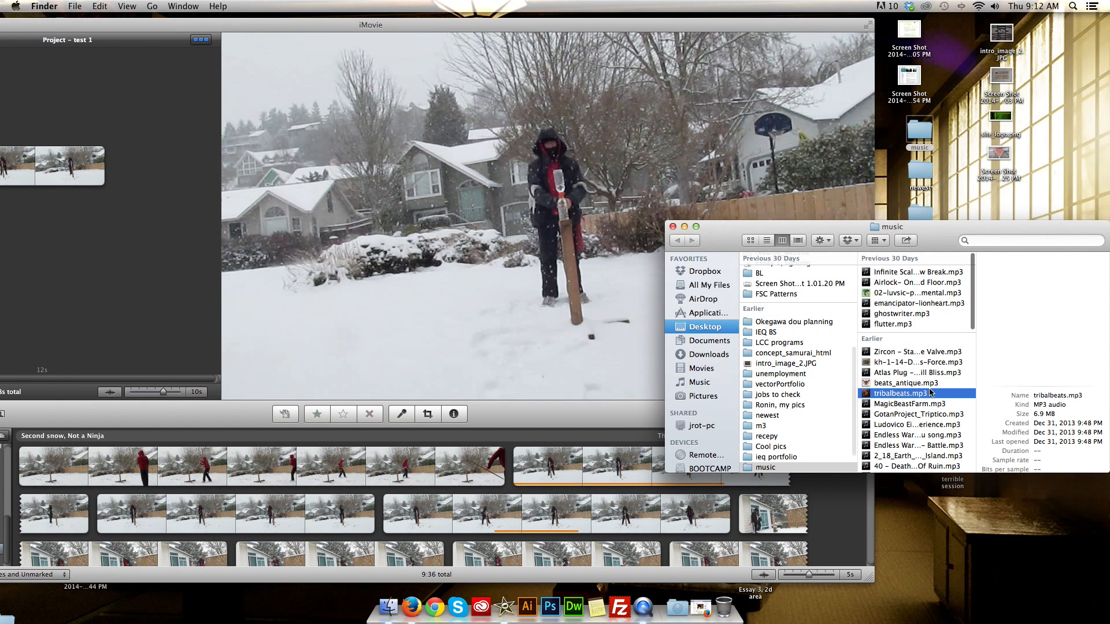
drag(930, 392, 69, 174)
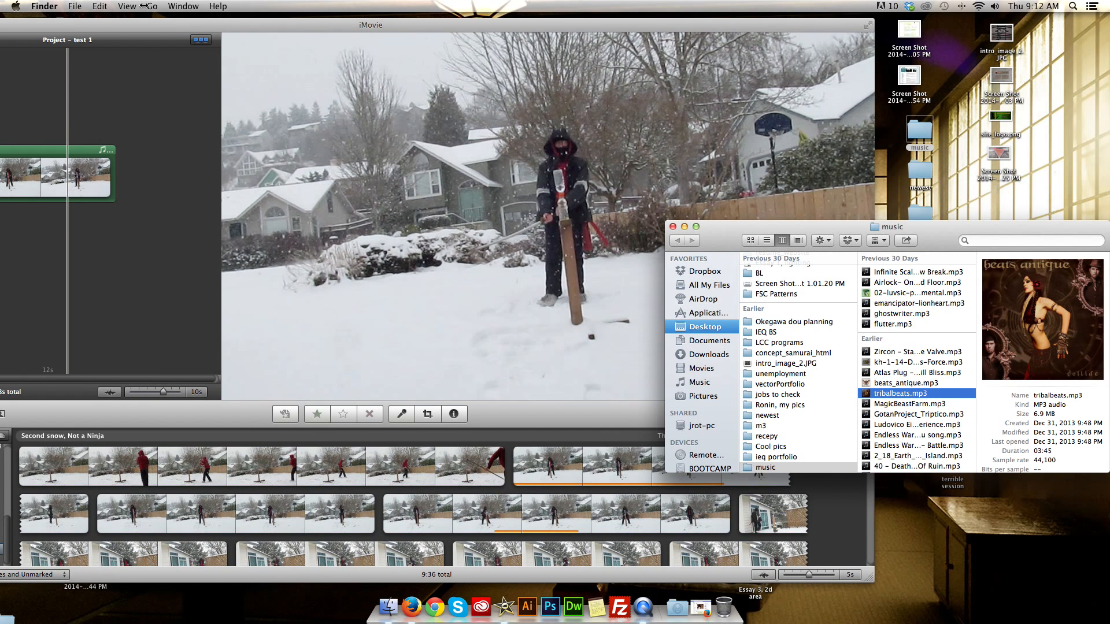
click(673, 227)
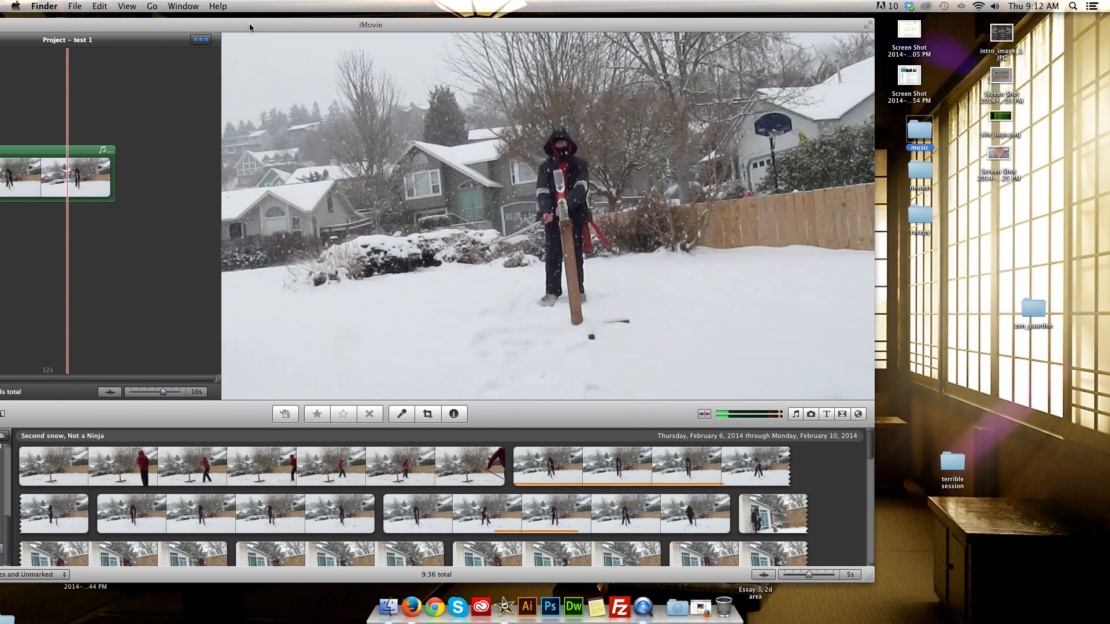
- Add a 15.8-second selection of the first "Second snow, Not a Ninja" clip to the project's end and delete it again
drag(249, 26, 538, 21)
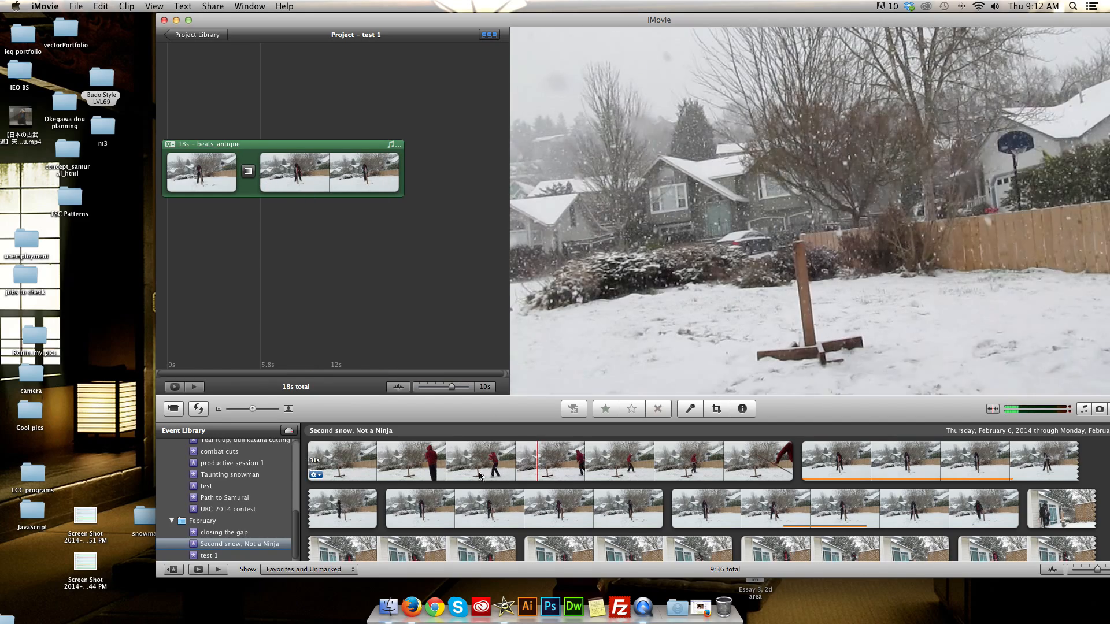
drag(418, 462, 478, 212)
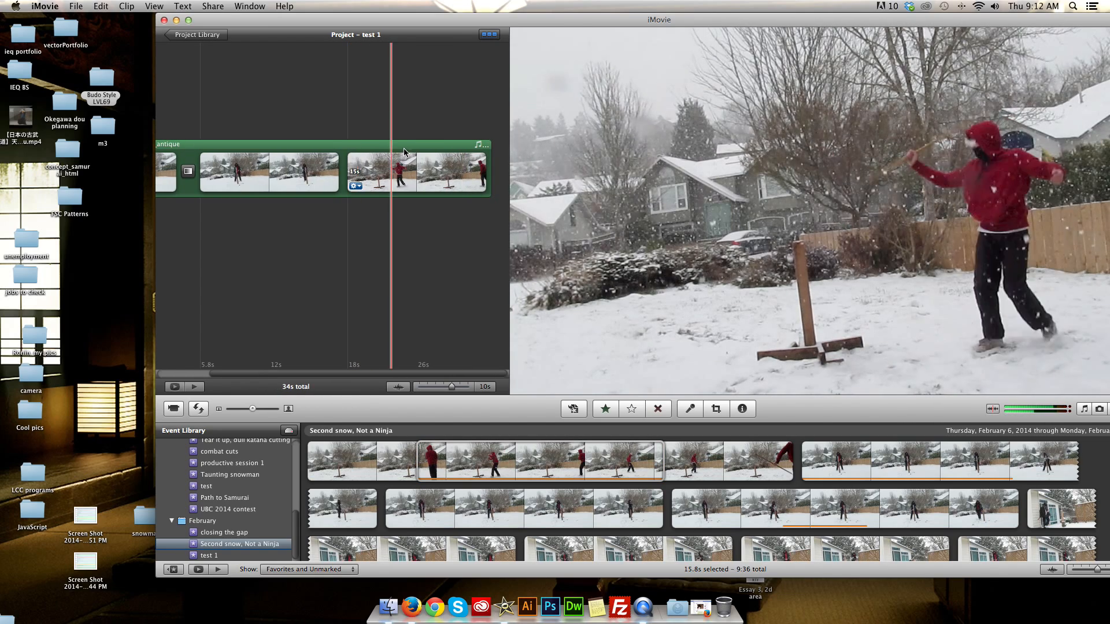
click(441, 186)
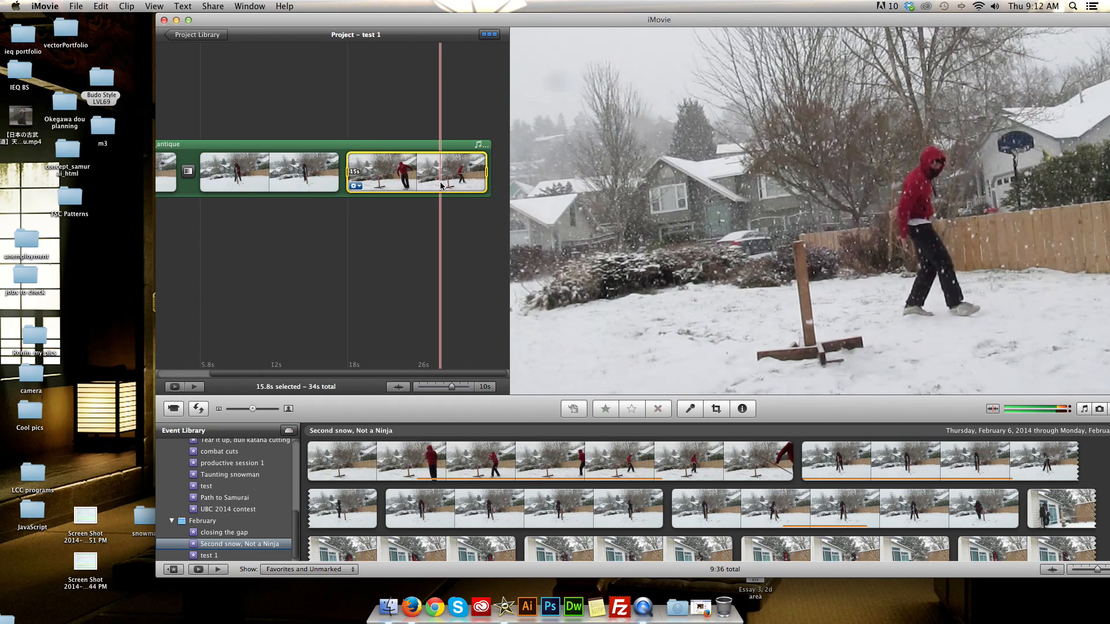
key(Delete)
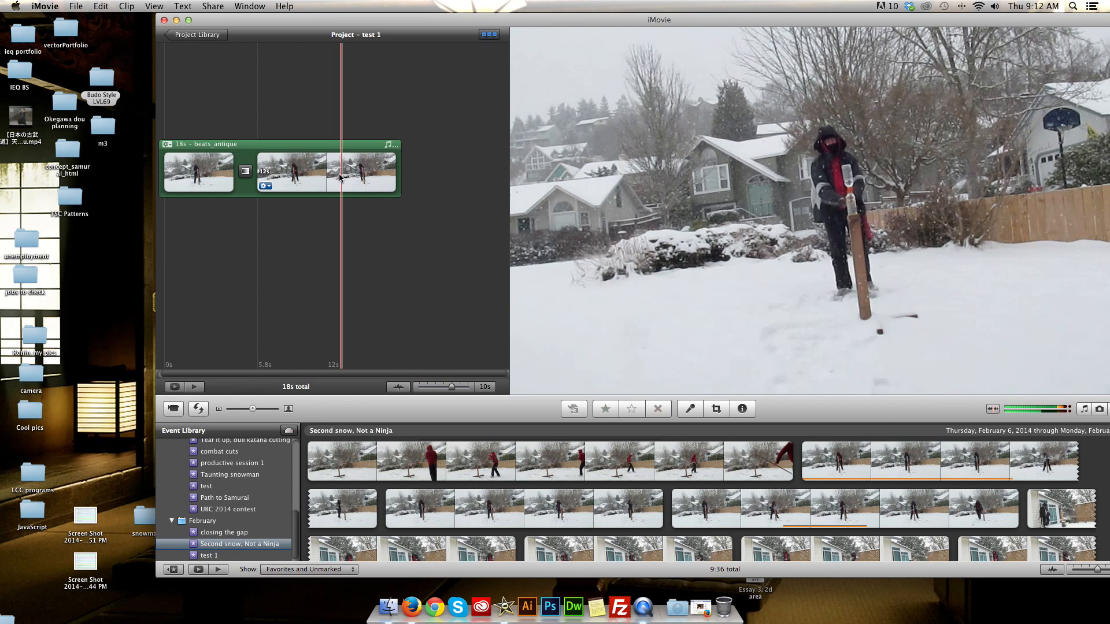
- Cut a short section from the middle of the project's second clip and remove the beats_antique background music track
drag(319, 176, 339, 176)
key(Delete)
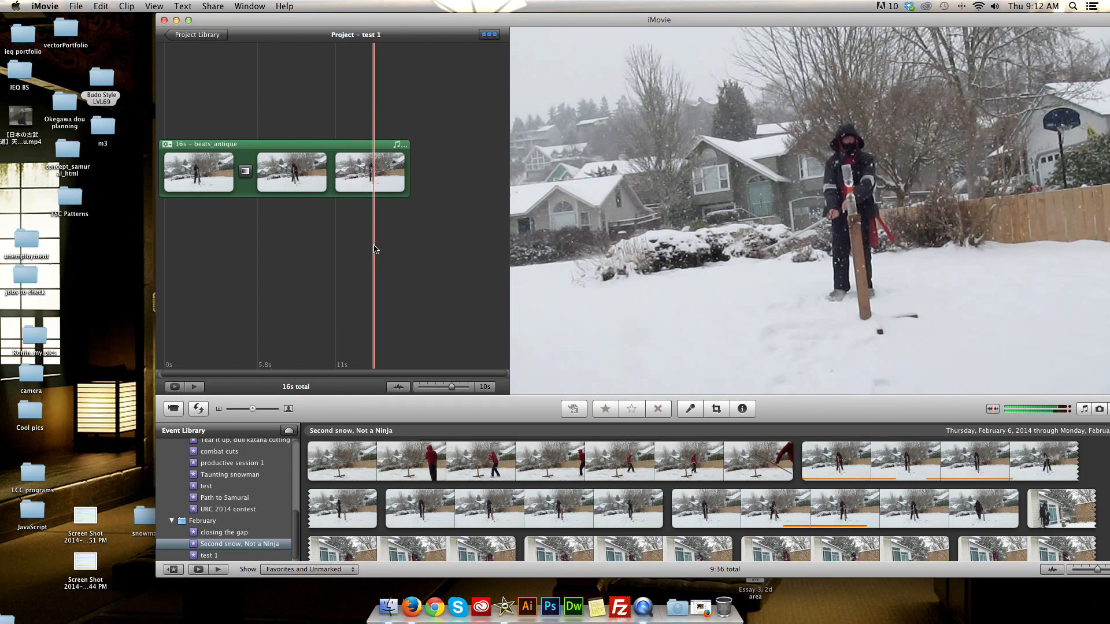
click(385, 150)
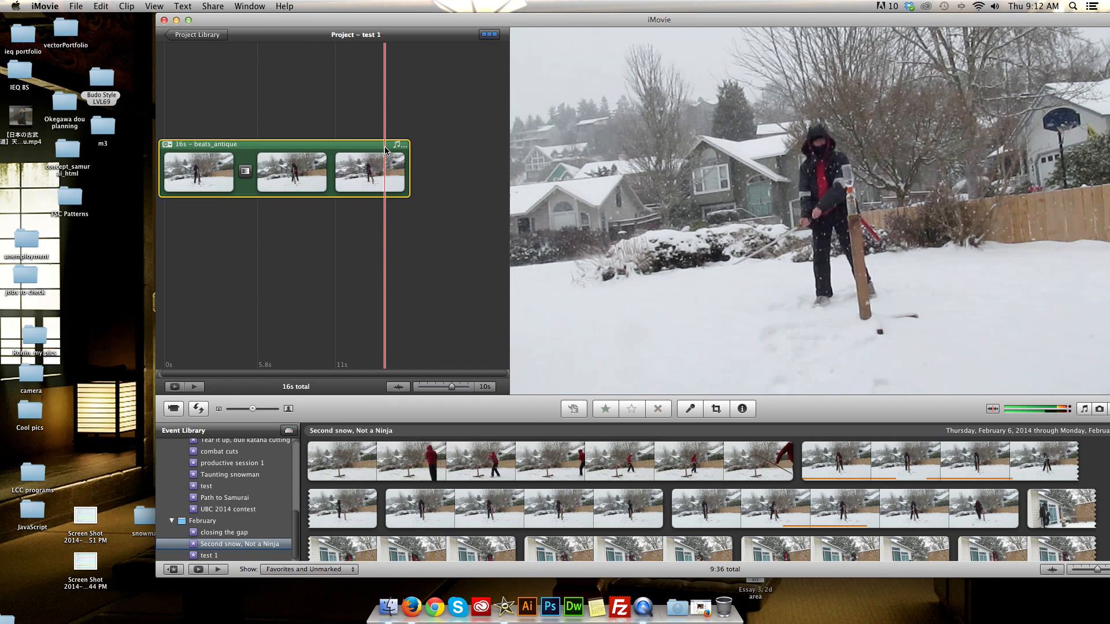
key(Delete)
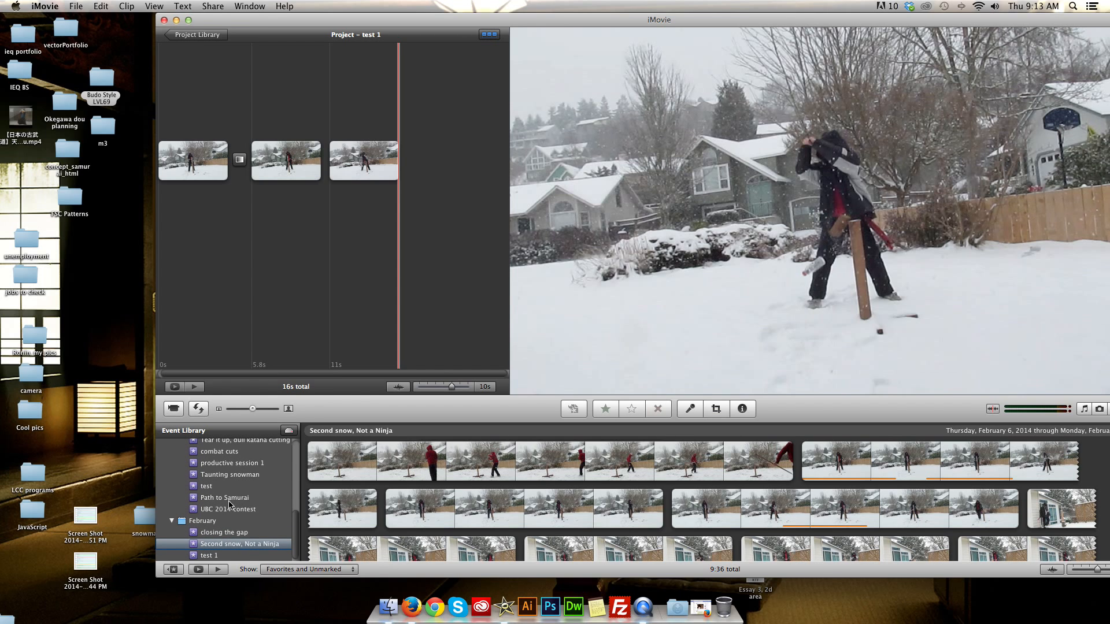
- Add a 6.1-second selection of the "Tear it up, dull katana cutting" event's second clip to the end of the project
scroll(230, 505, up, 3)
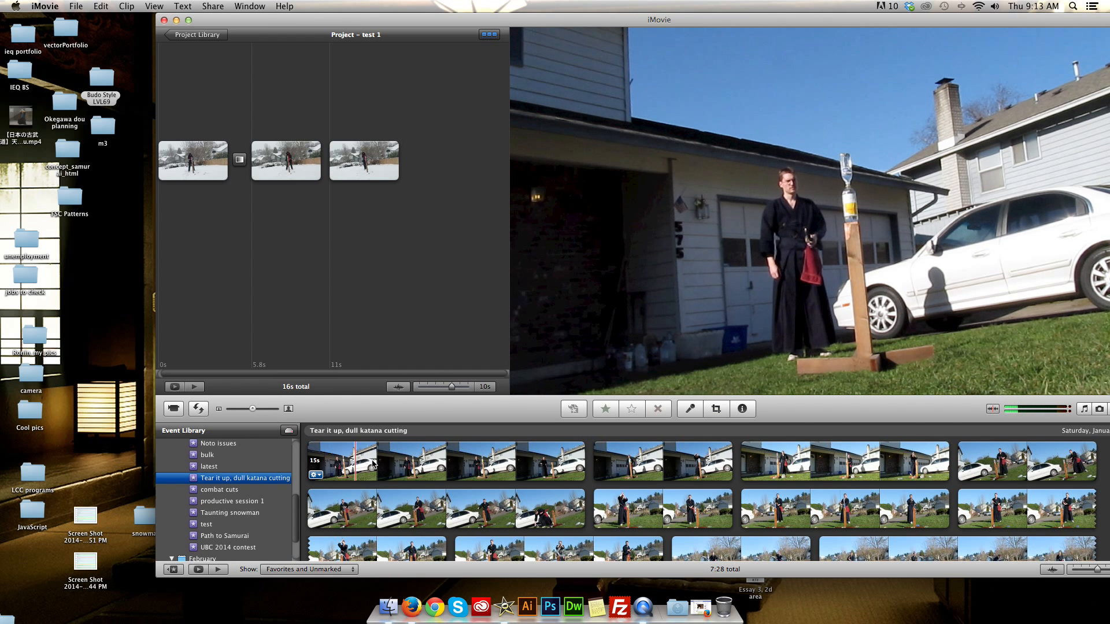
key(space)
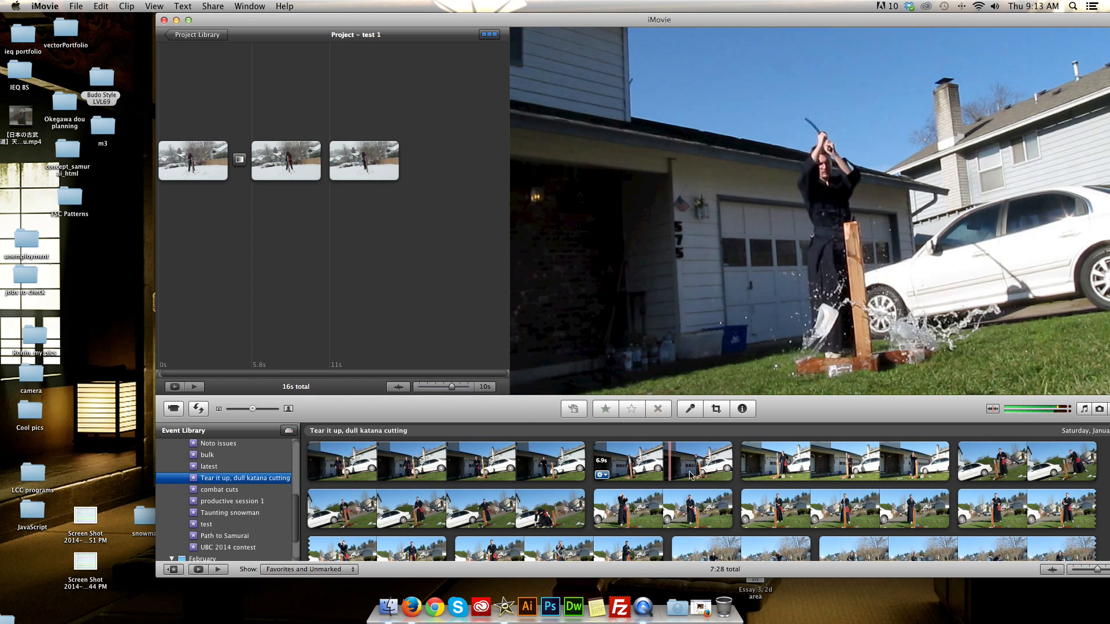
drag(672, 471, 443, 168)
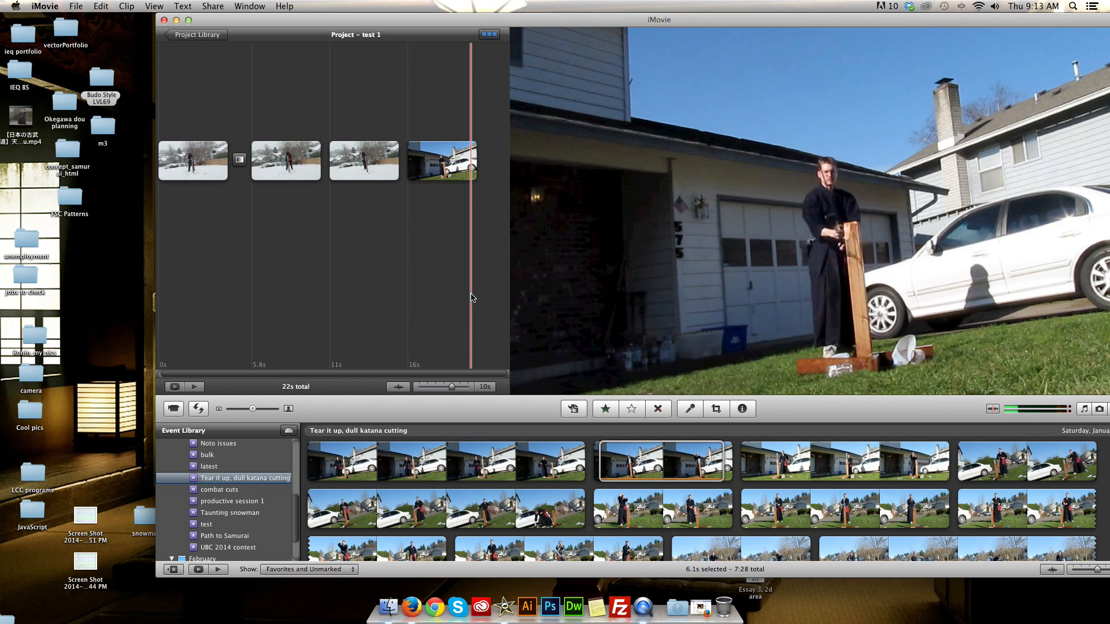
- Browse the Event Library's 2013 and 2014 events and show the "bad session" event's clips
scroll(230, 508, up, 10)
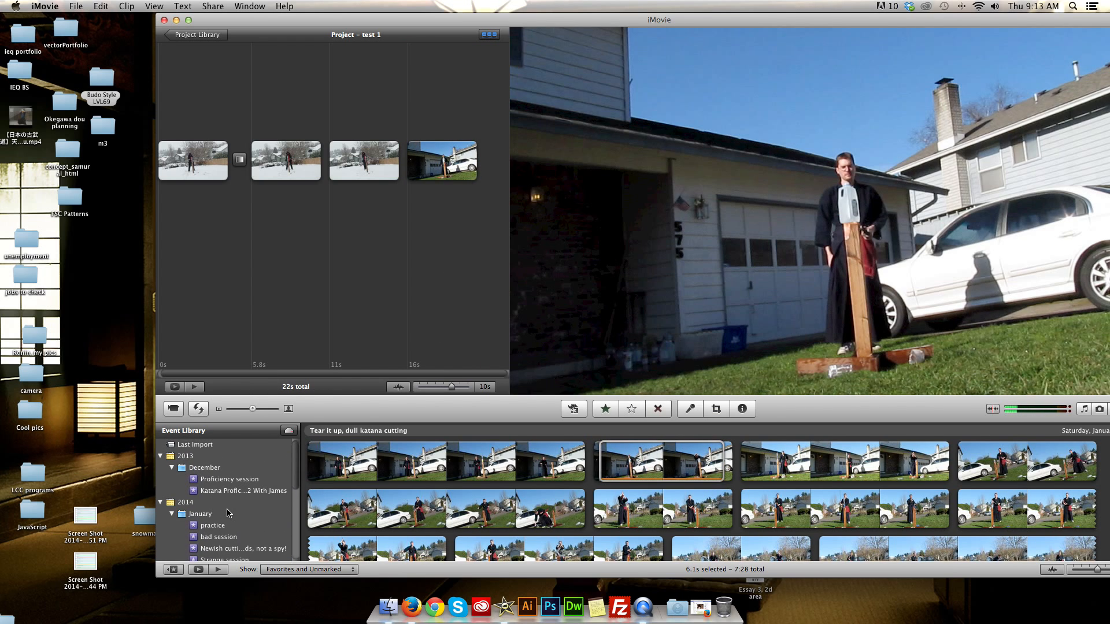
scroll(212, 500, down, 1)
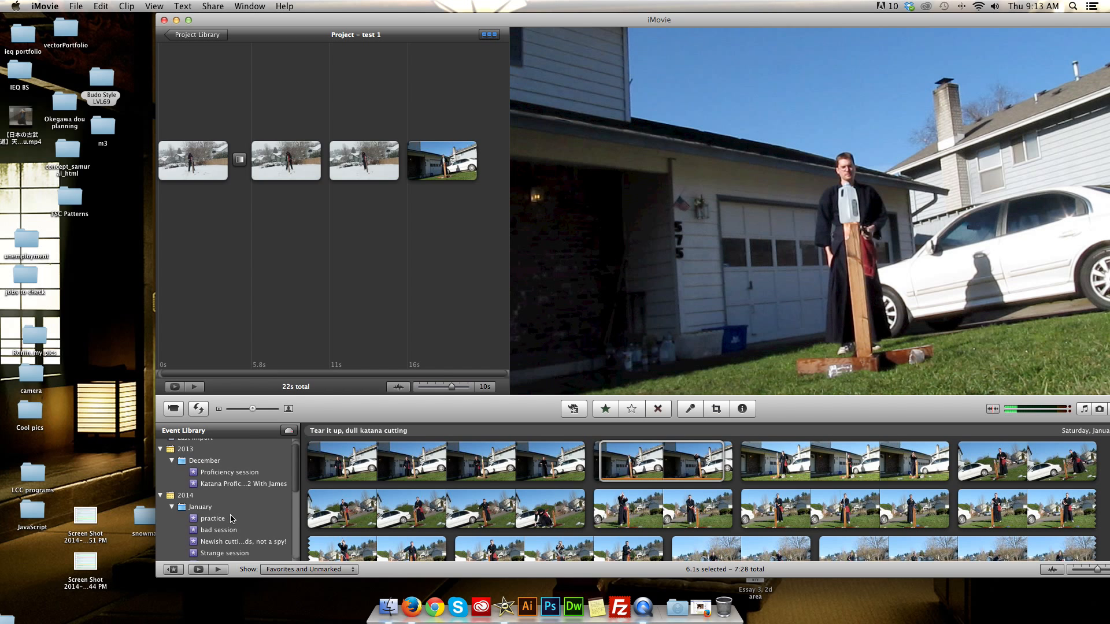
scroll(204, 486, down, 3)
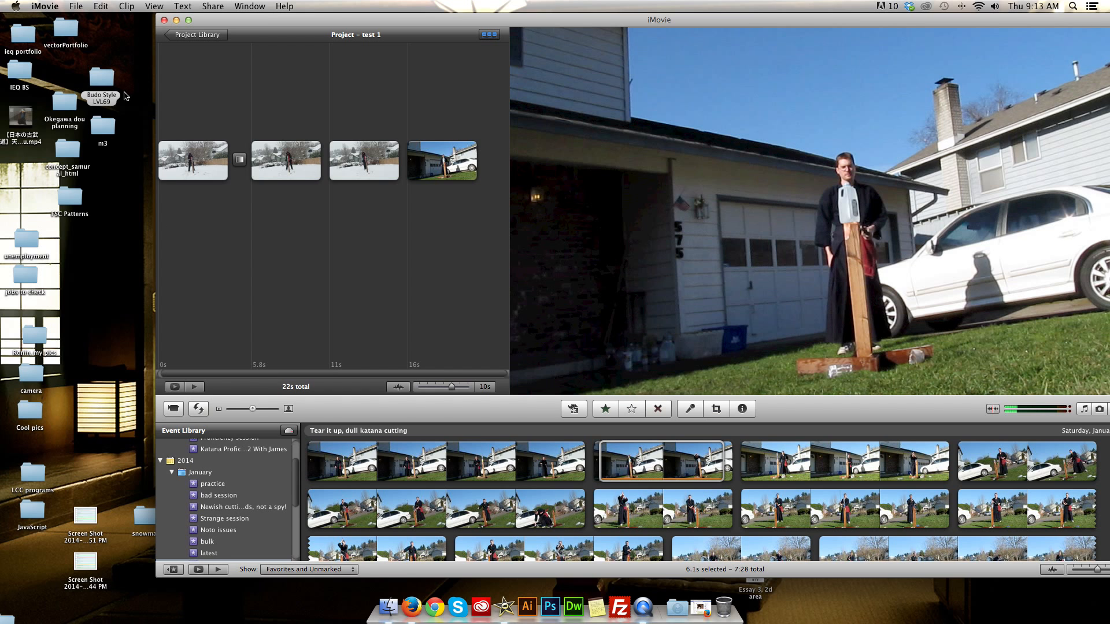
click(100, 73)
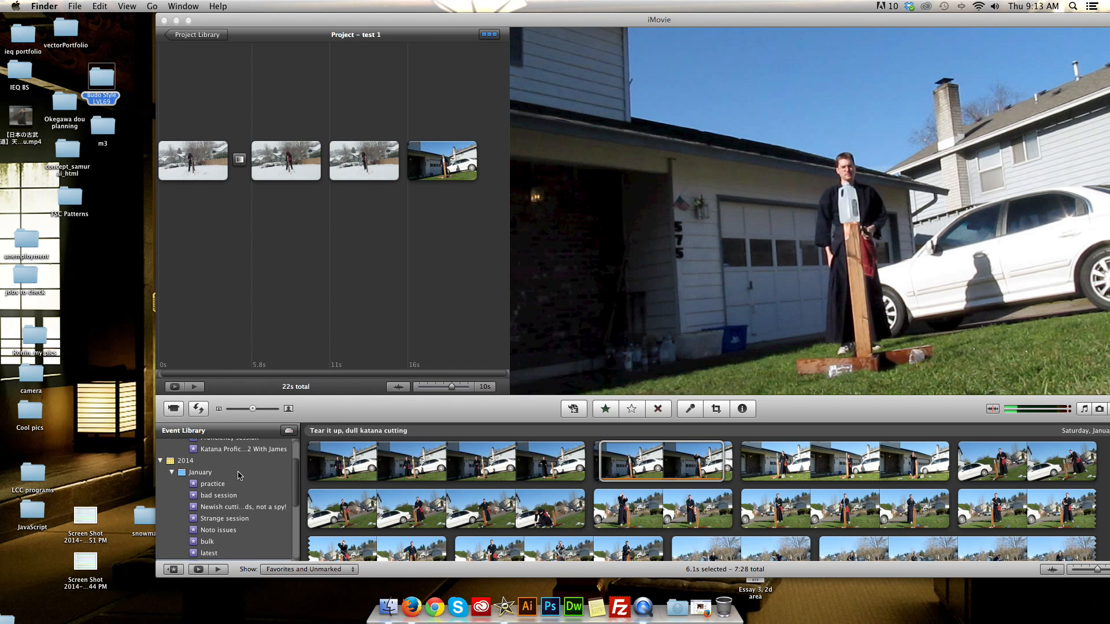
click(213, 501)
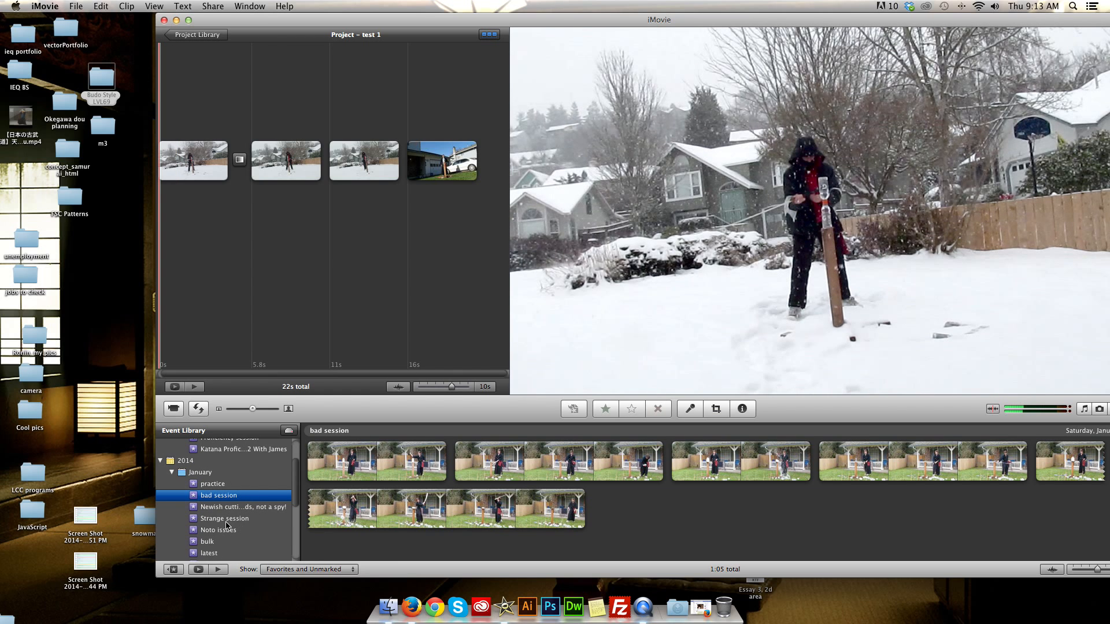
scroll(235, 511, up, 3)
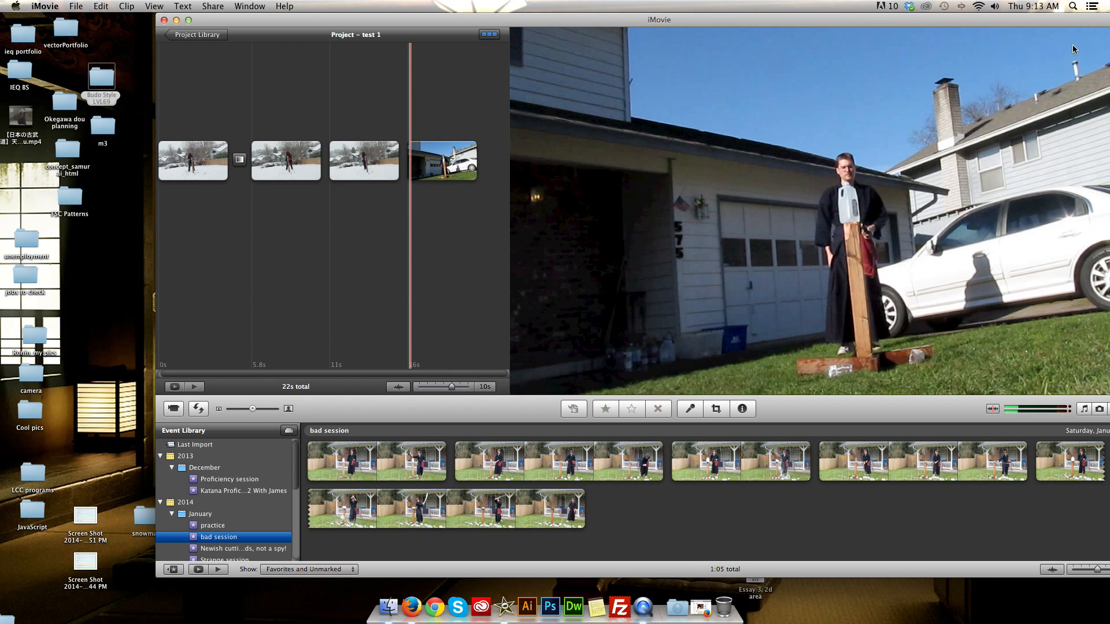
- Add the desktop image intro_image_2.JPG as a still at the very start of the project
drag(1001, 22, 990, 102)
drag(992, 44, 317, 181)
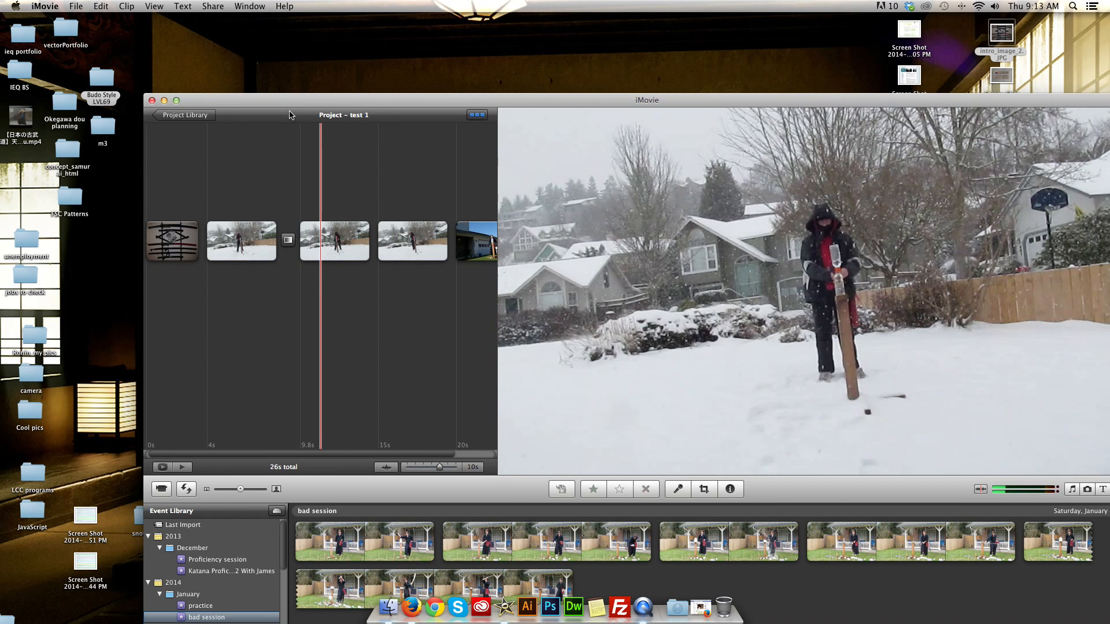
drag(287, 96, 221, 8)
click(221, 8)
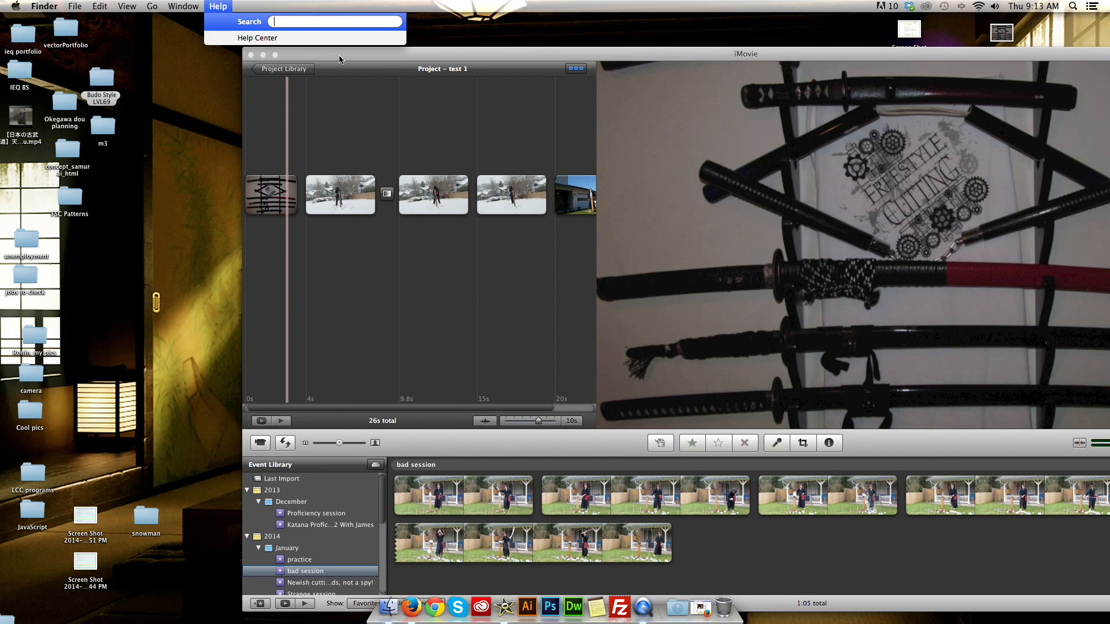
click(502, 45)
drag(391, 52, 238, 18)
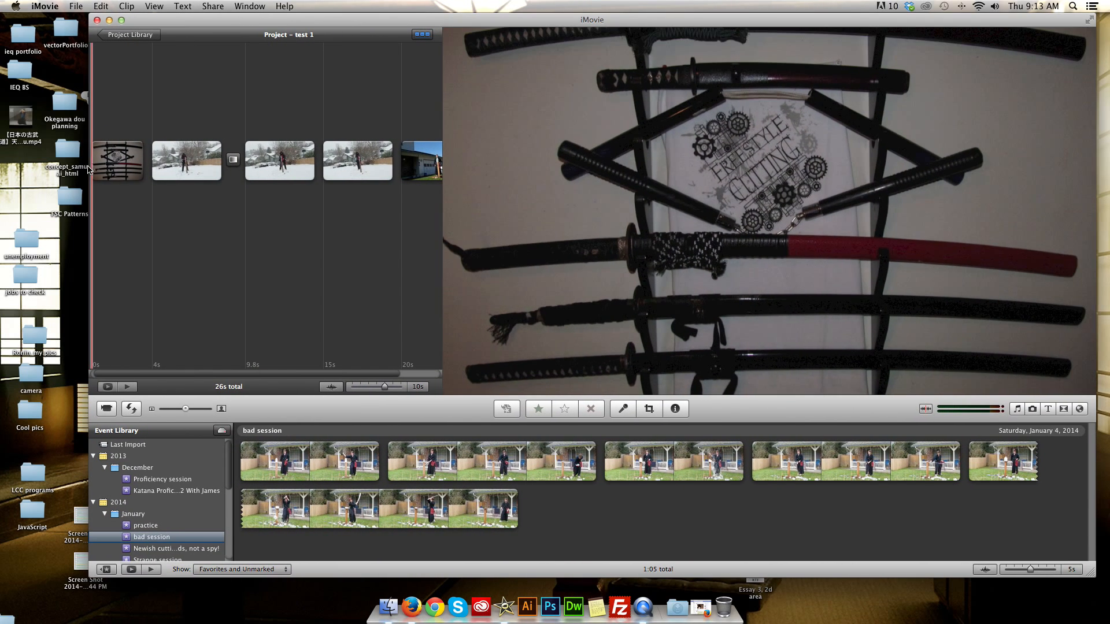
- Set the intro still's Ken Burns start frame at the image's upper part and a smaller end frame over the lower swords
click(109, 156)
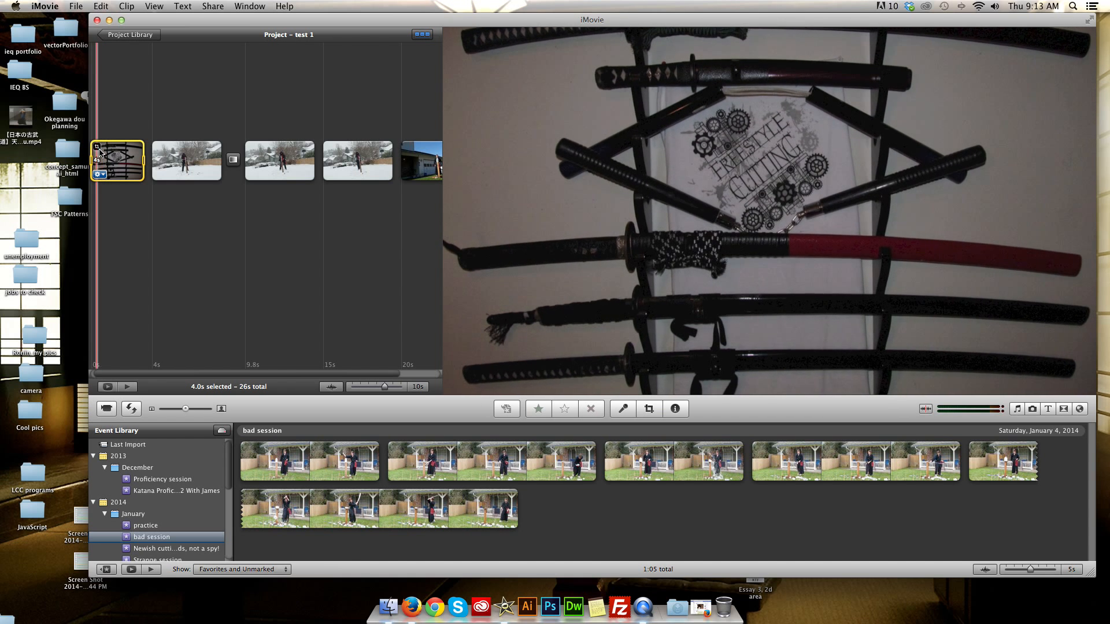
click(97, 147)
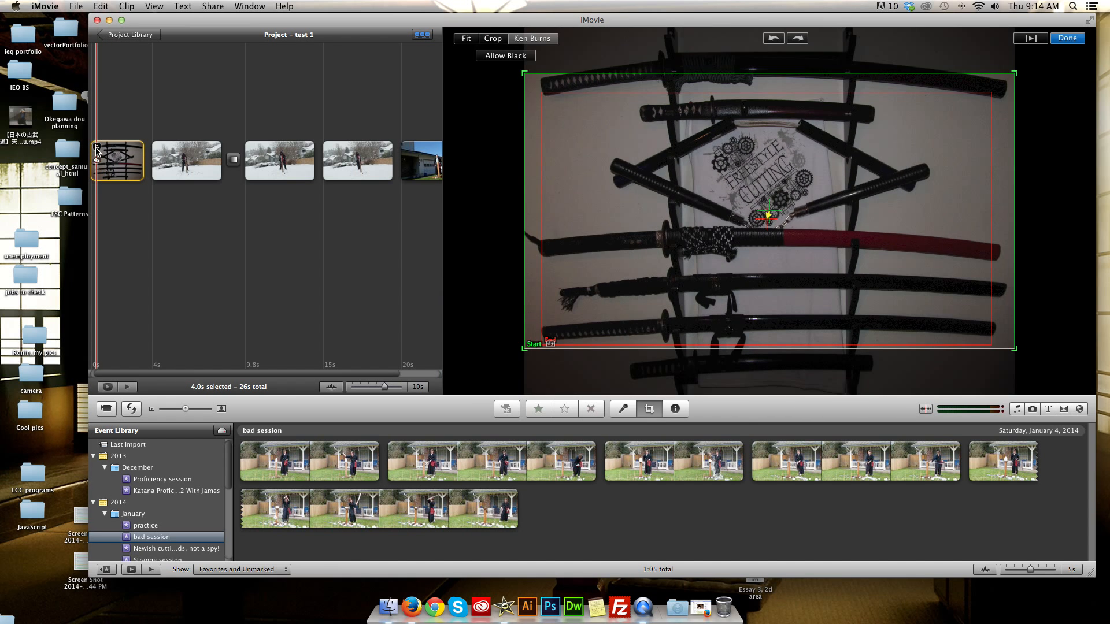
drag(761, 152, 669, 121)
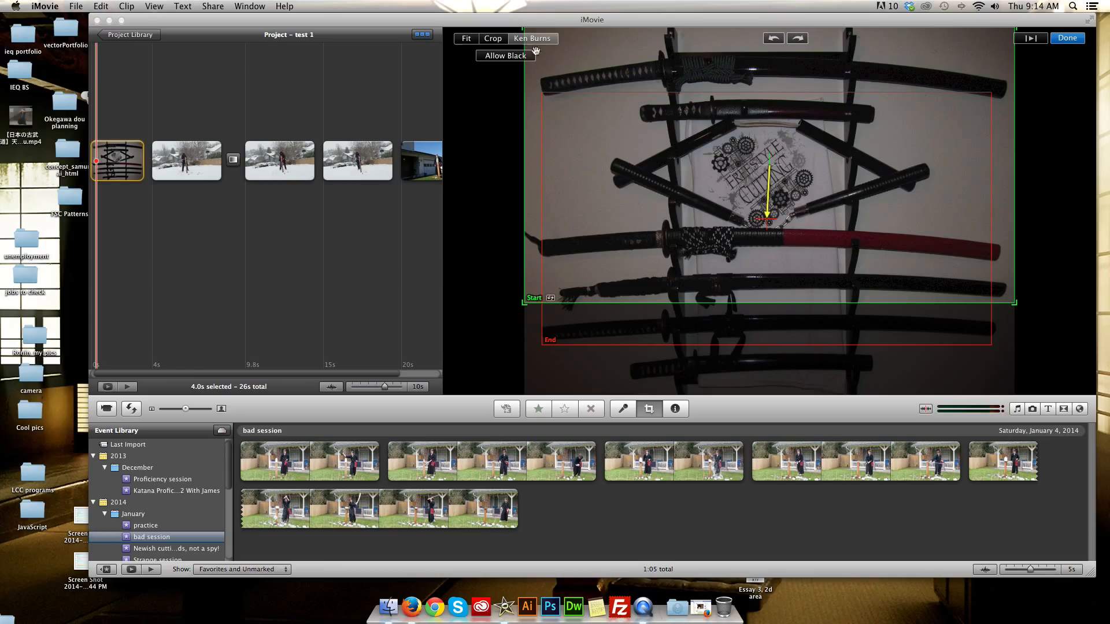
drag(732, 324, 764, 350)
drag(750, 147, 751, 236)
drag(745, 364, 680, 357)
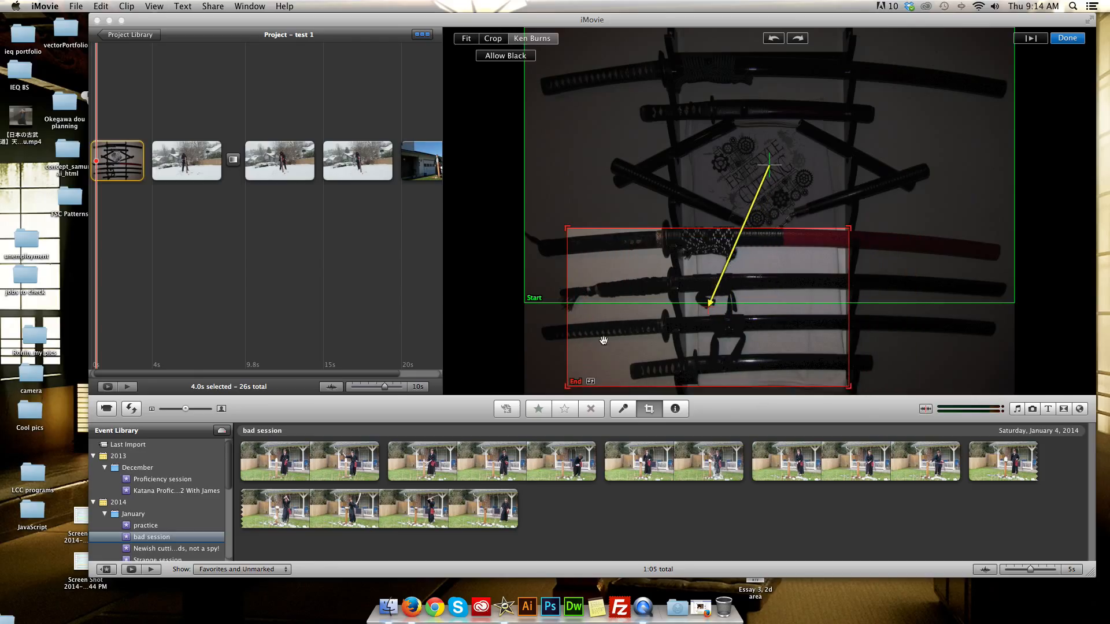
- Swap the Ken Burns start and end frames, swap them back and preview the movement
click(589, 382)
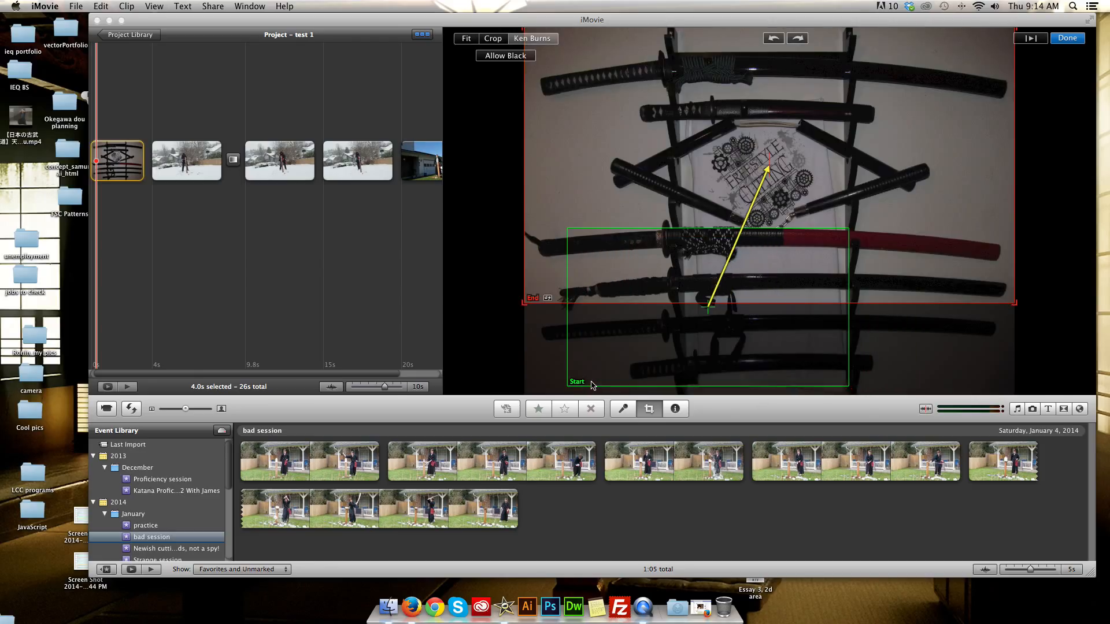
click(547, 299)
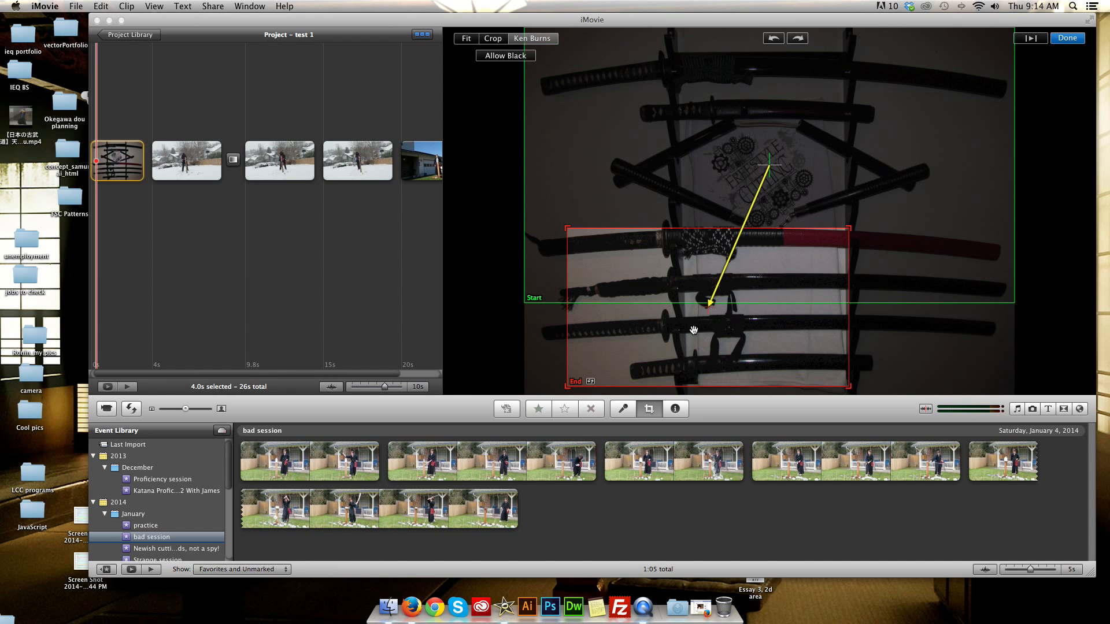
click(1036, 39)
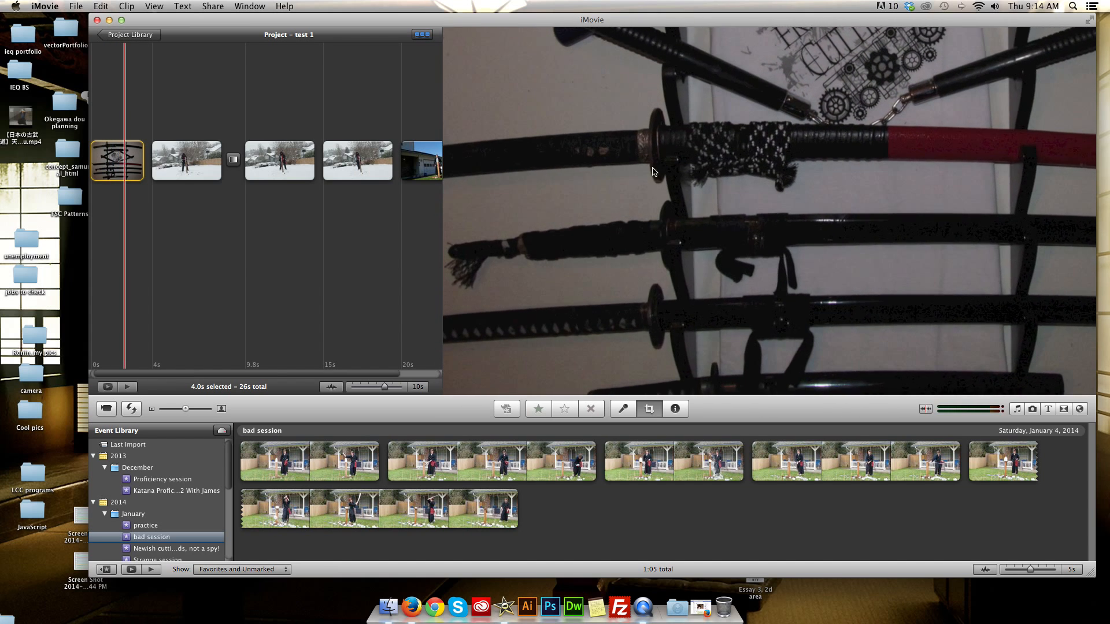
- View the intro still's clip inspector and its Ken Burns settings, closing each without changes
click(135, 201)
double_click(126, 159)
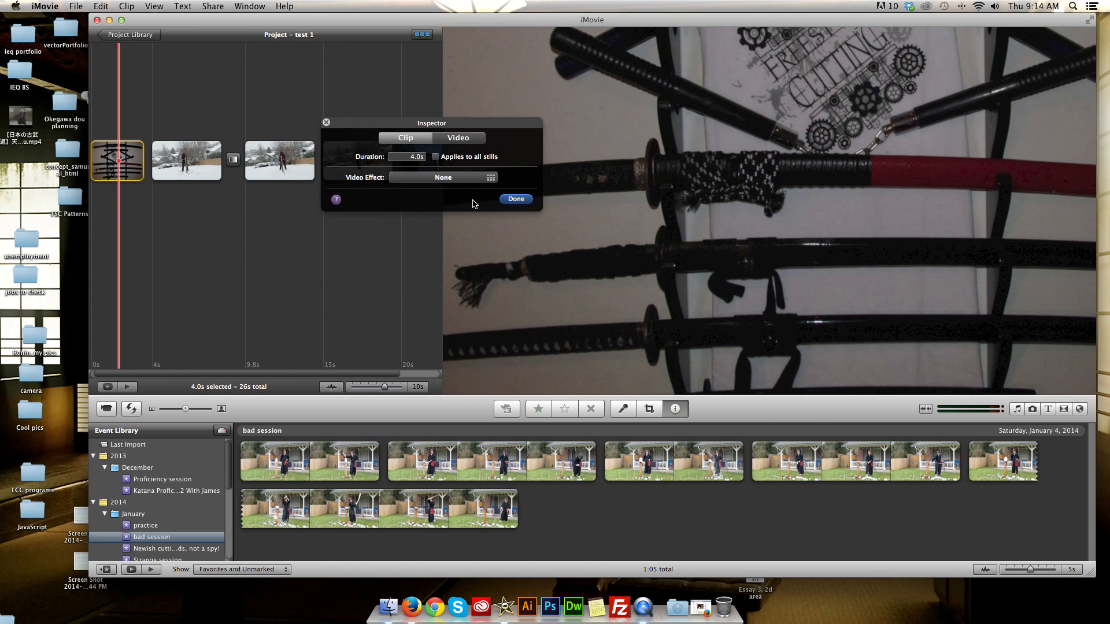
click(526, 199)
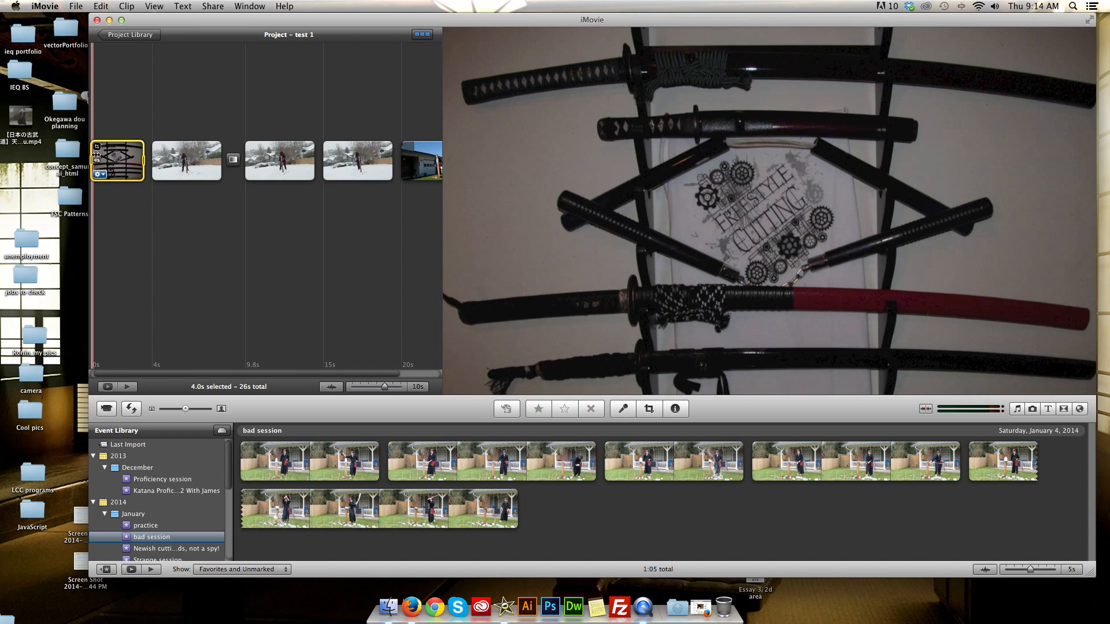
click(97, 148)
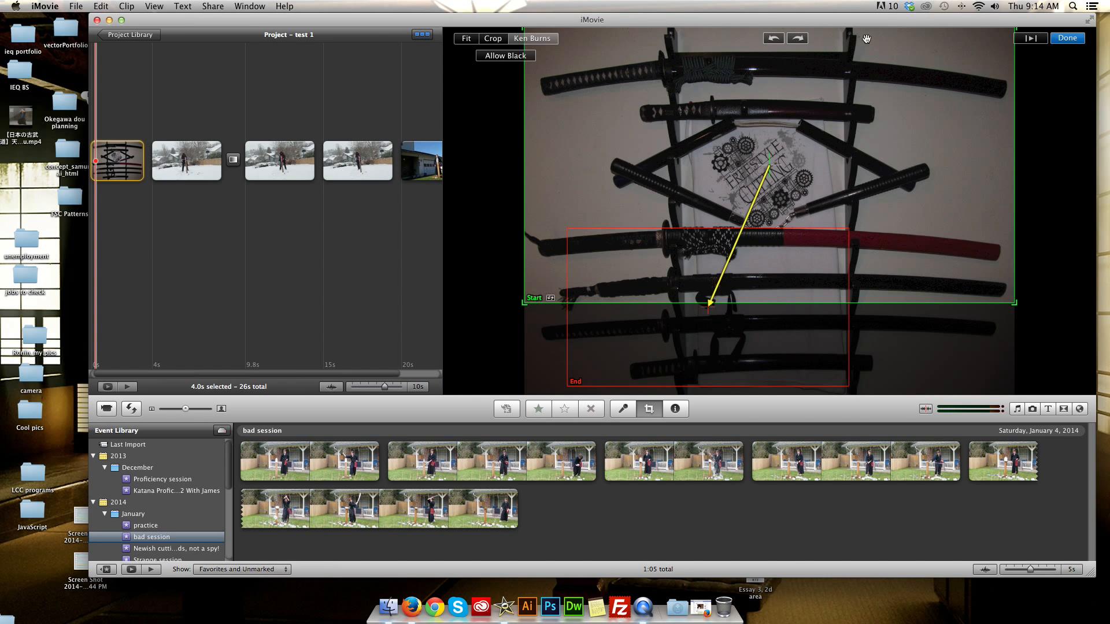
click(1078, 38)
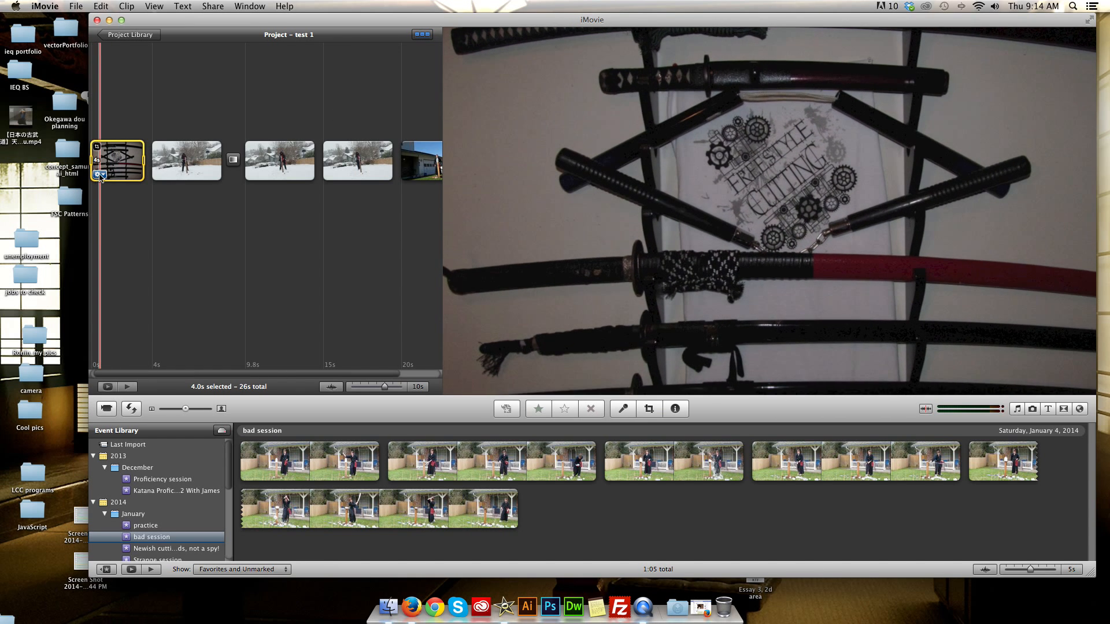
- Switch the intro still from Ken Burns to Crop, frame the Freestyle Cutting logo tightly and preview the result
click(98, 175)
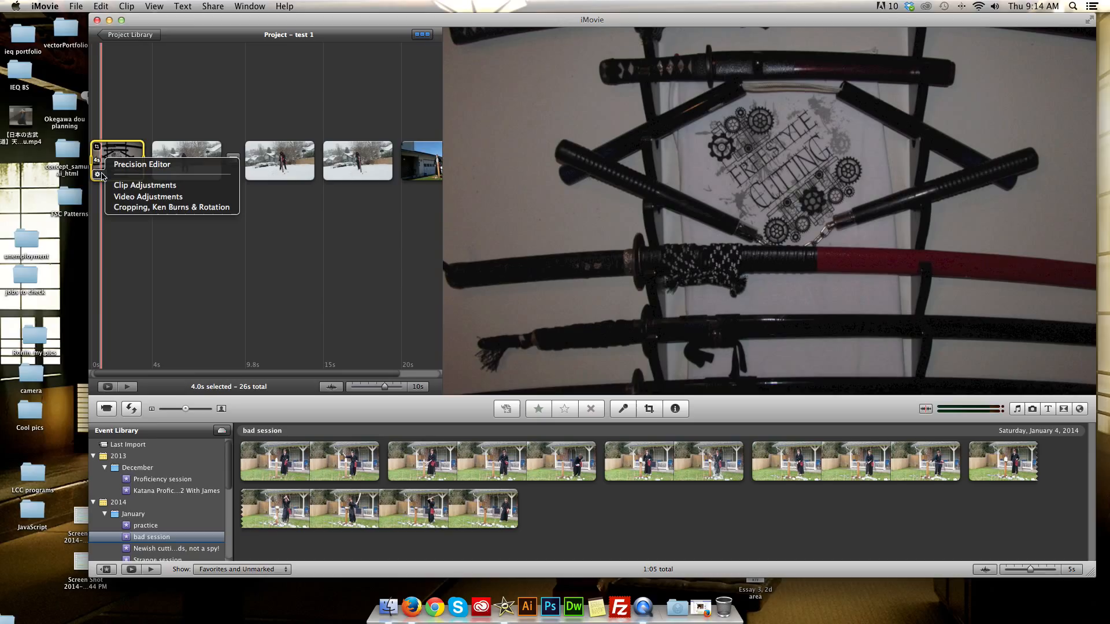
click(134, 208)
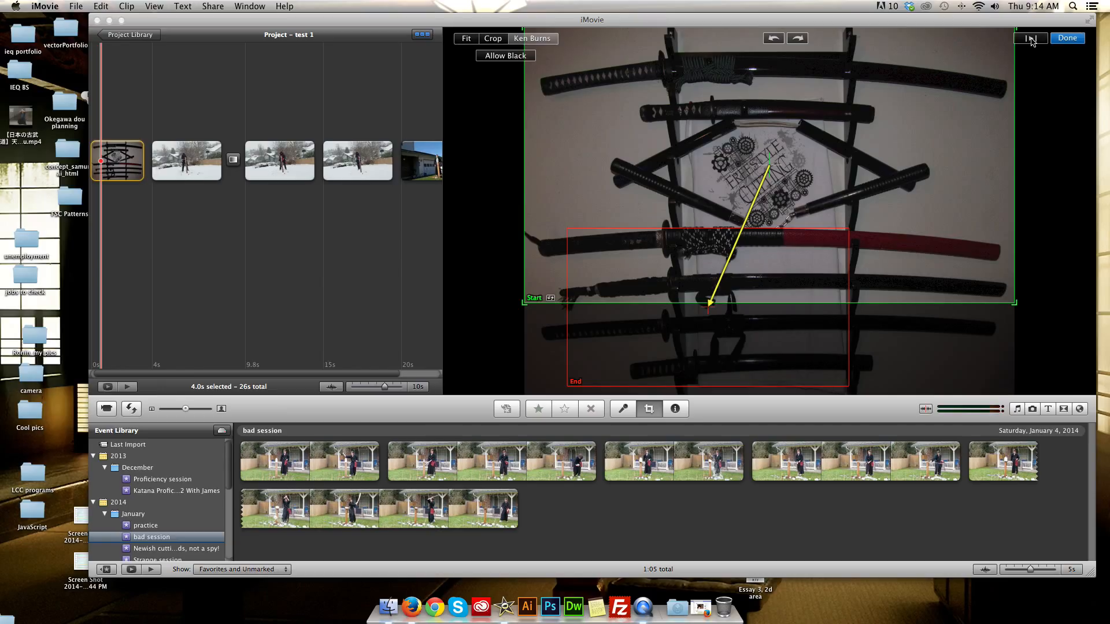
click(493, 39)
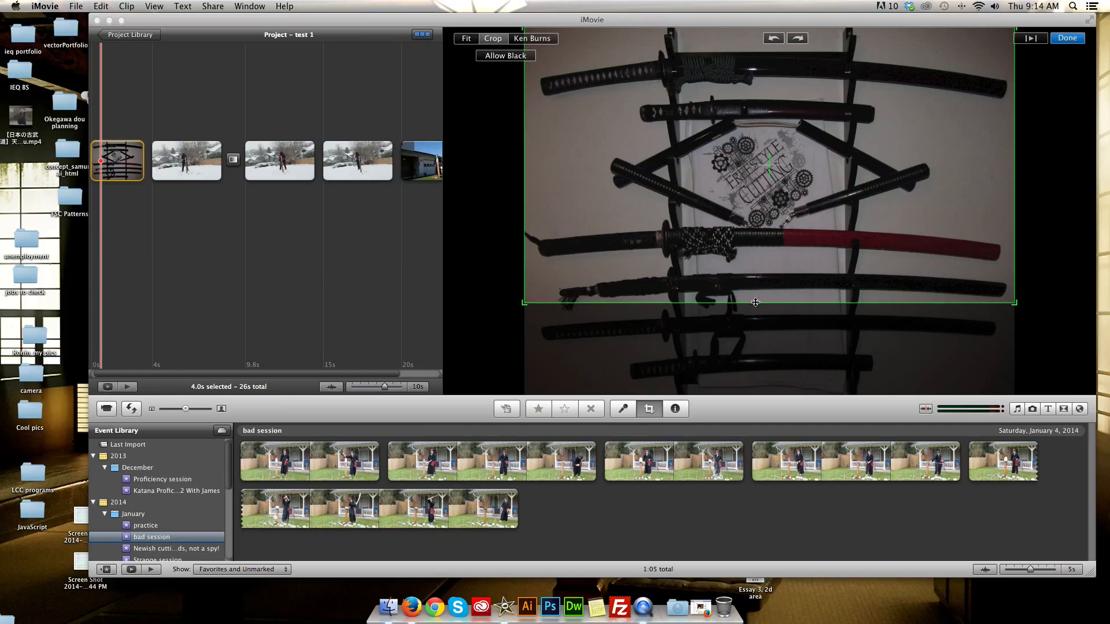
drag(756, 302, 755, 164)
drag(758, 67, 749, 137)
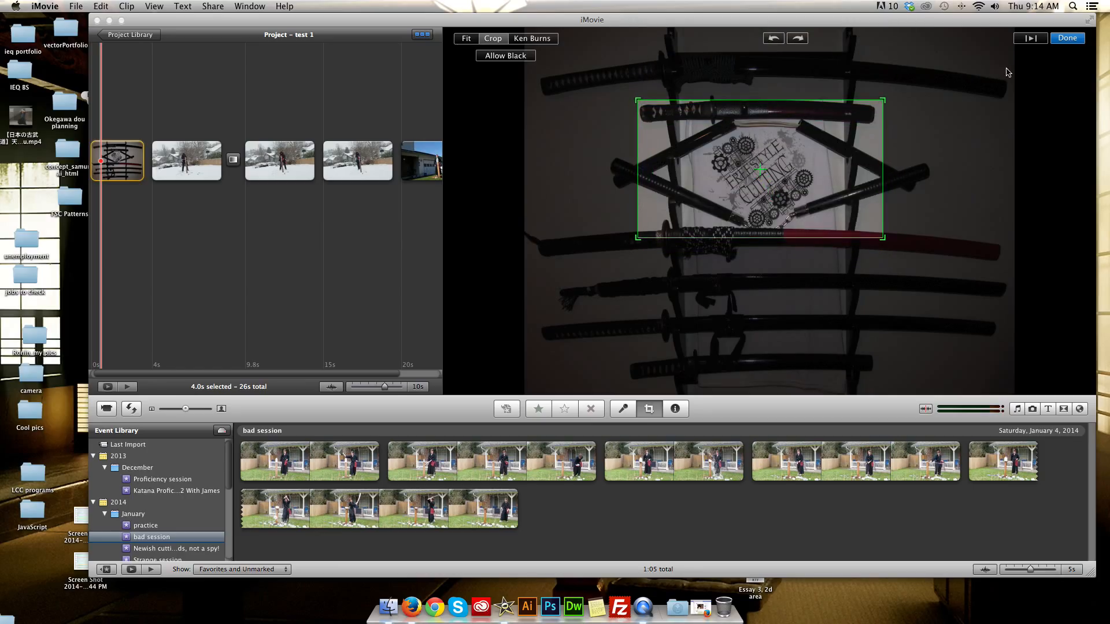
click(1030, 38)
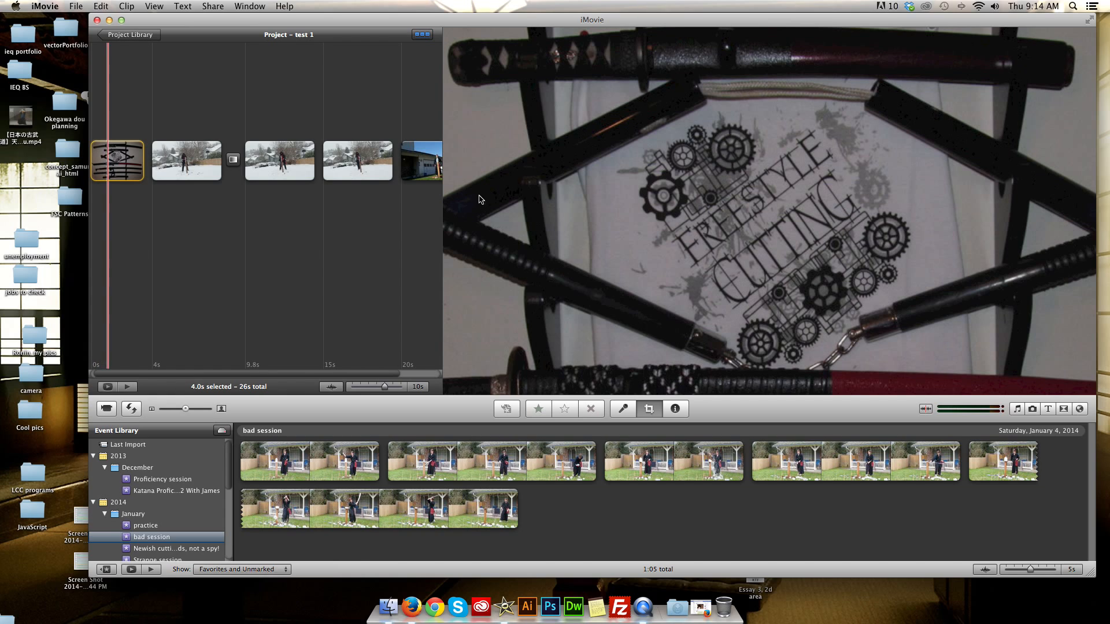
- Apply Ken Burns to the first snow clip, starting tight on the swordsman and ending on the full frame, and preview the movement
click(238, 247)
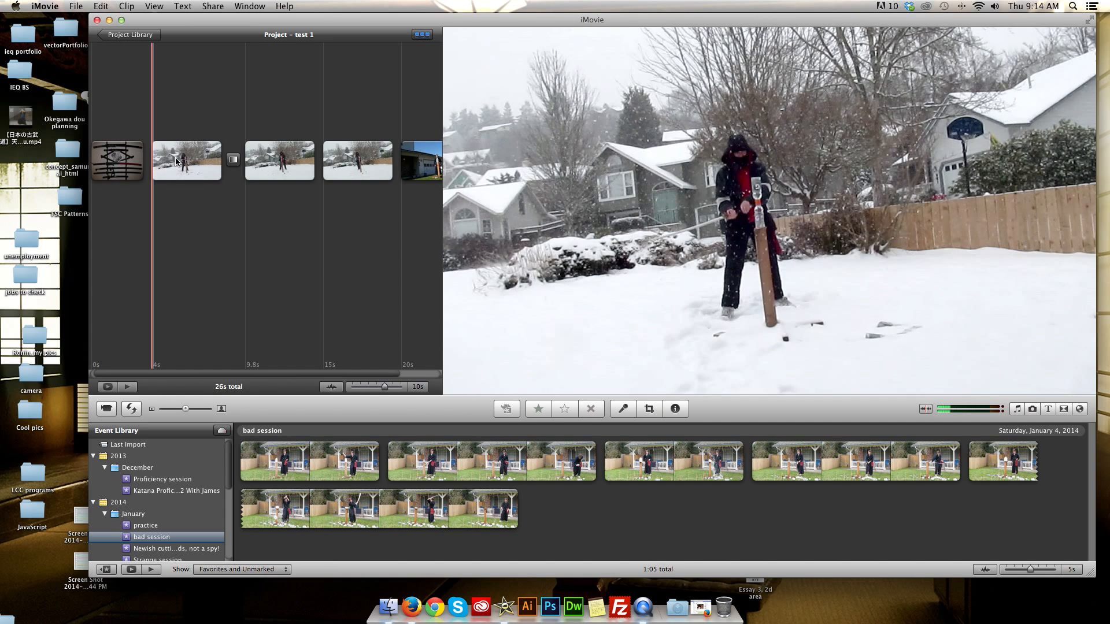
click(164, 174)
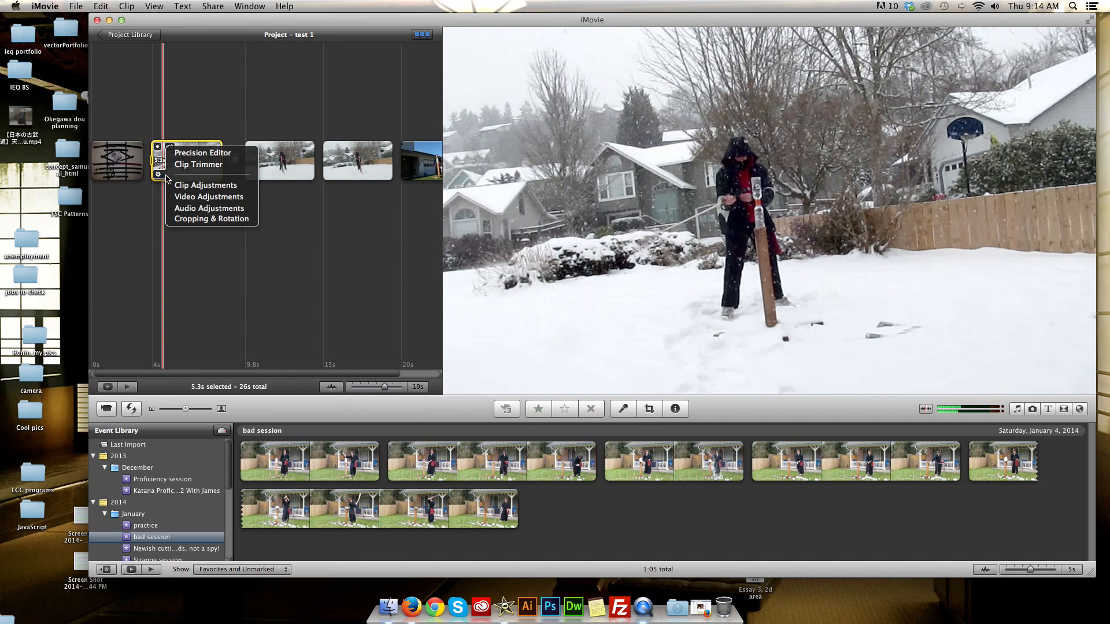
click(196, 220)
drag(446, 324, 656, 168)
click(531, 38)
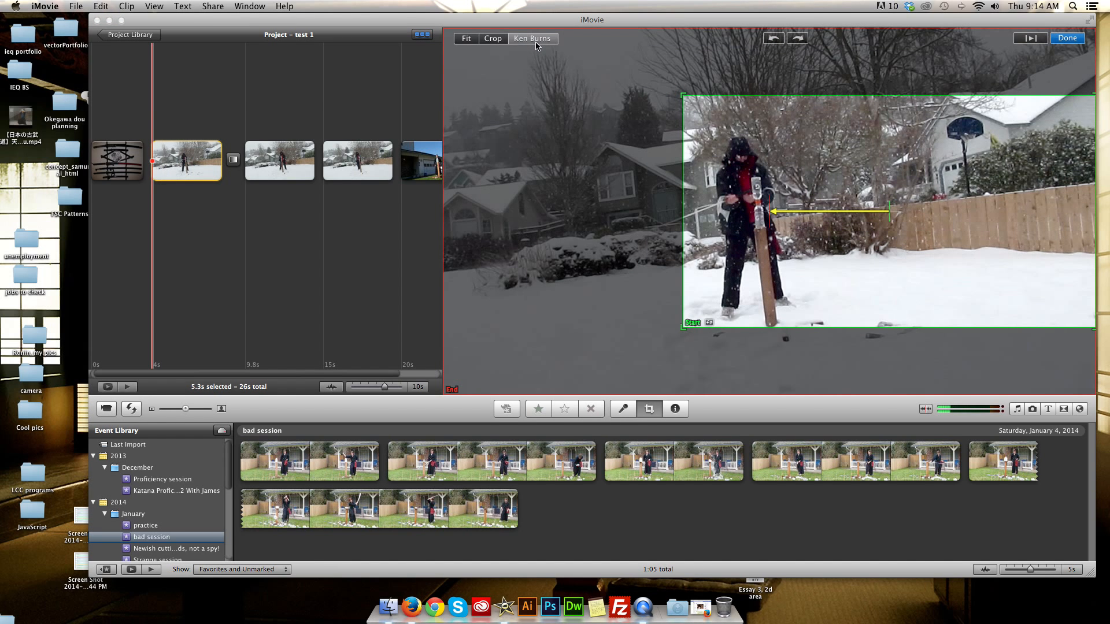
click(1031, 38)
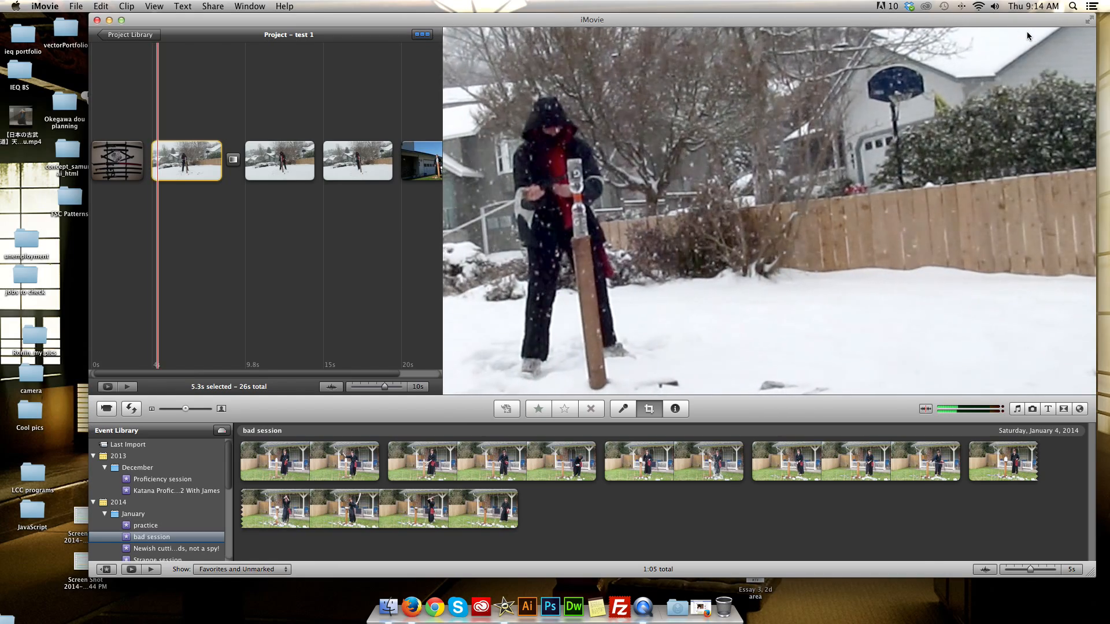
click(185, 212)
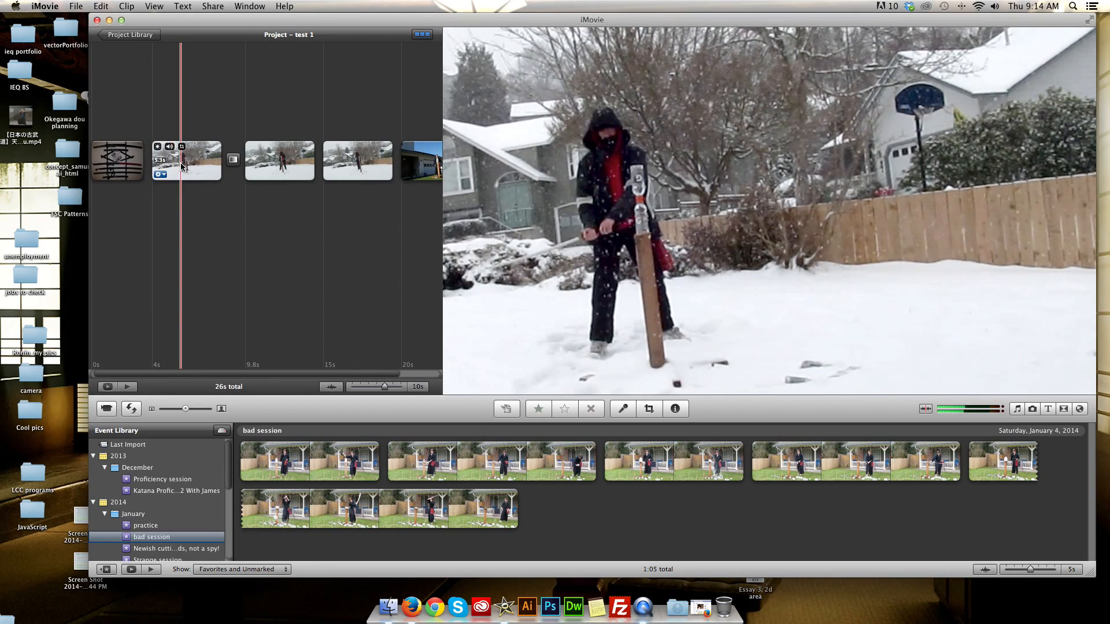
- View the first snow clip's audio adjustments and close them without changes
click(178, 161)
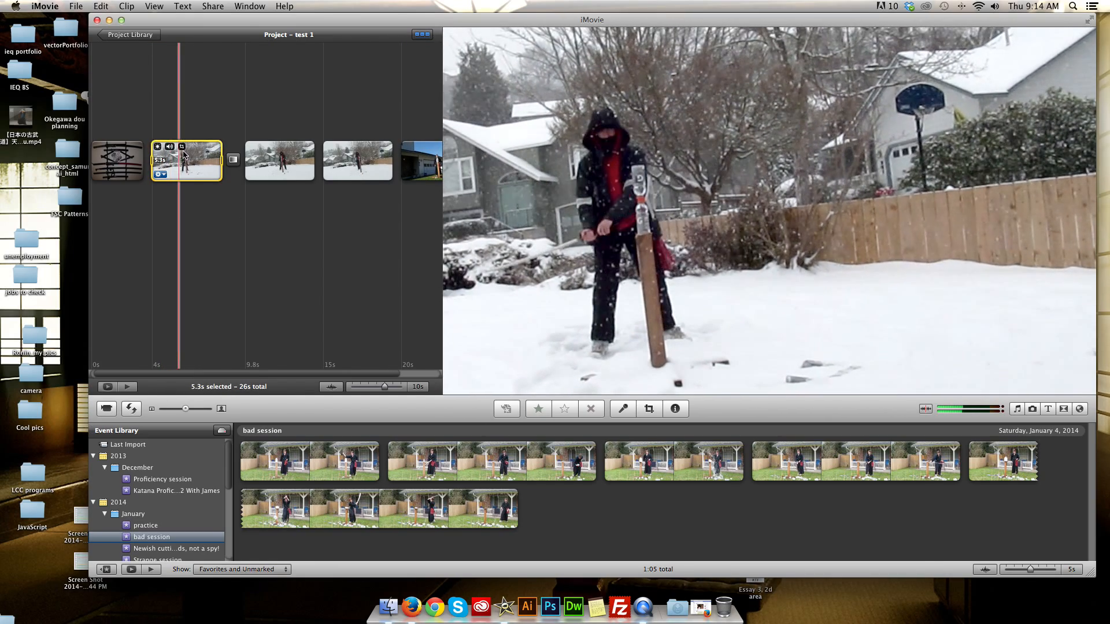
click(169, 148)
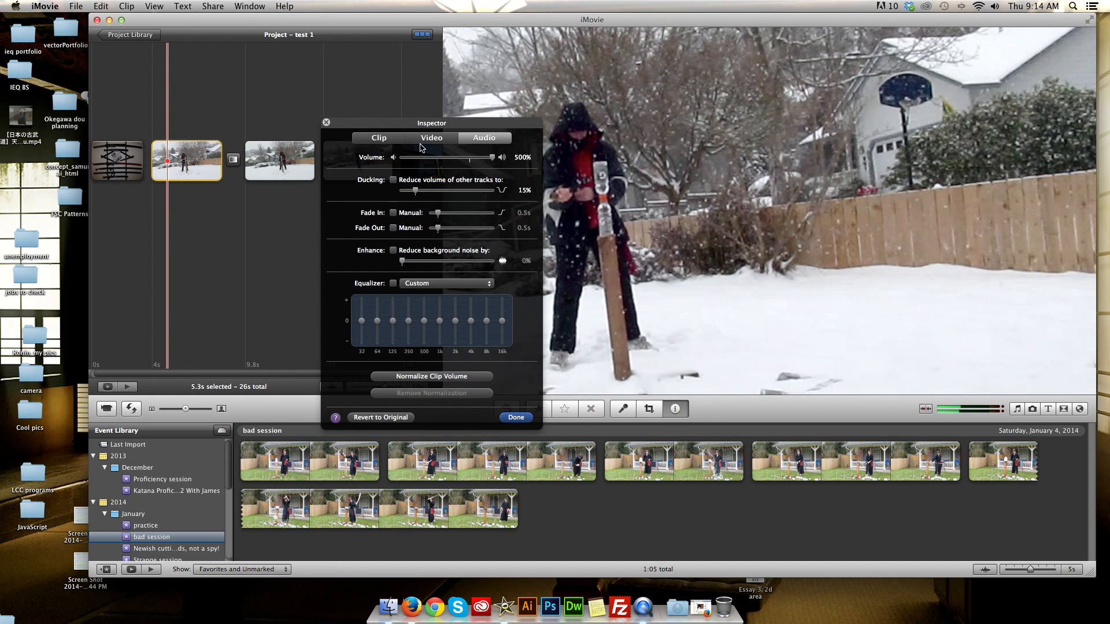
click(515, 417)
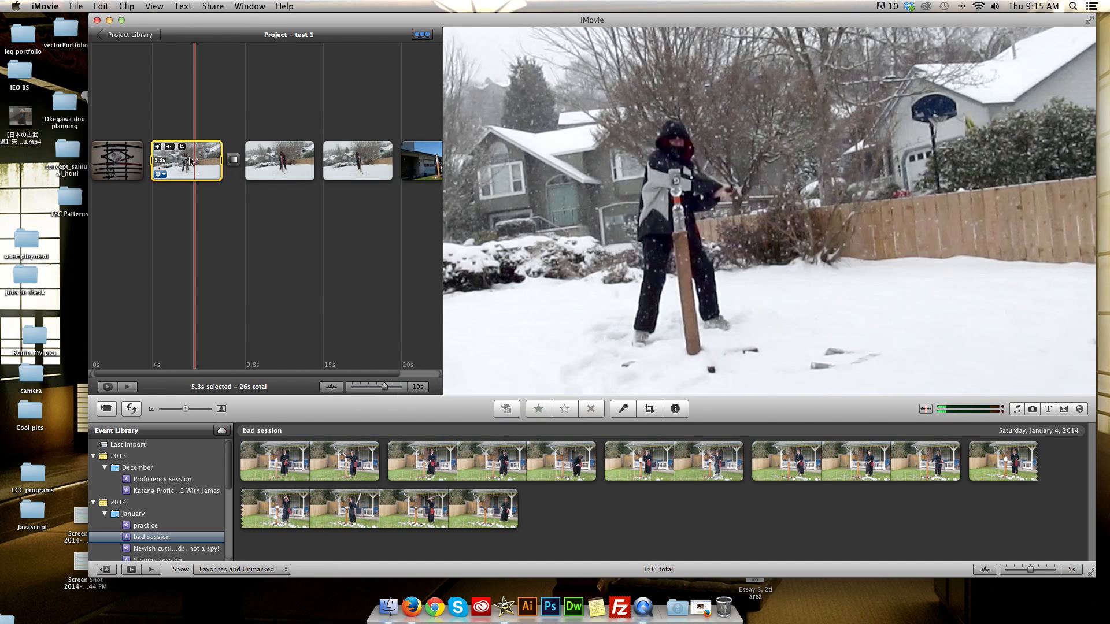
- Shift the first snow clip's white point toward warm yellow, auto-adjust its video levels and close the adjustments
right_click(167, 165)
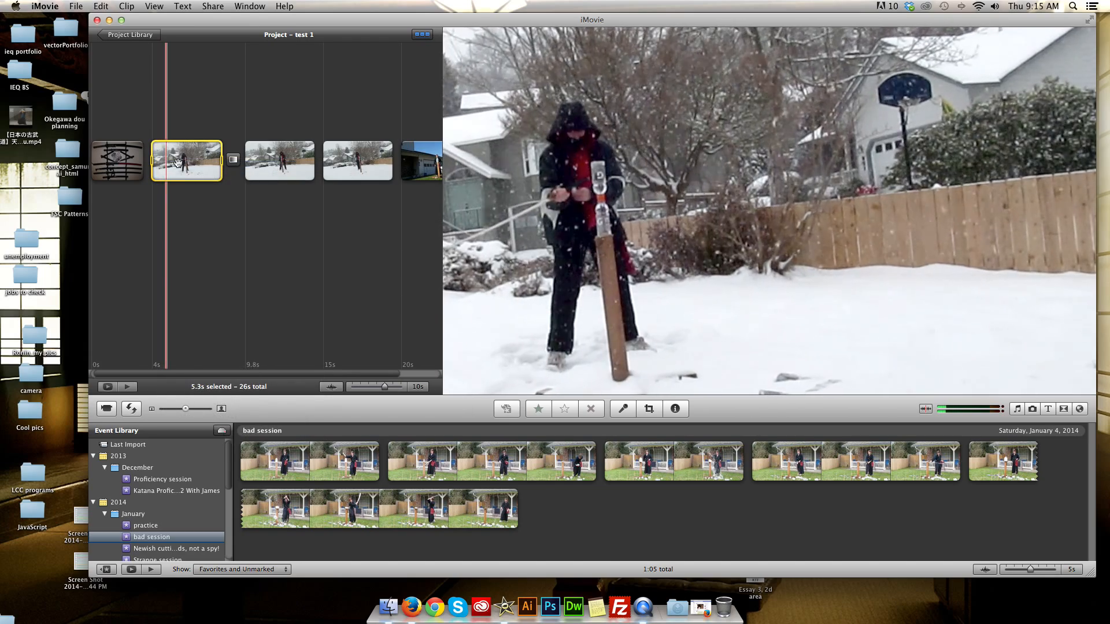
click(158, 148)
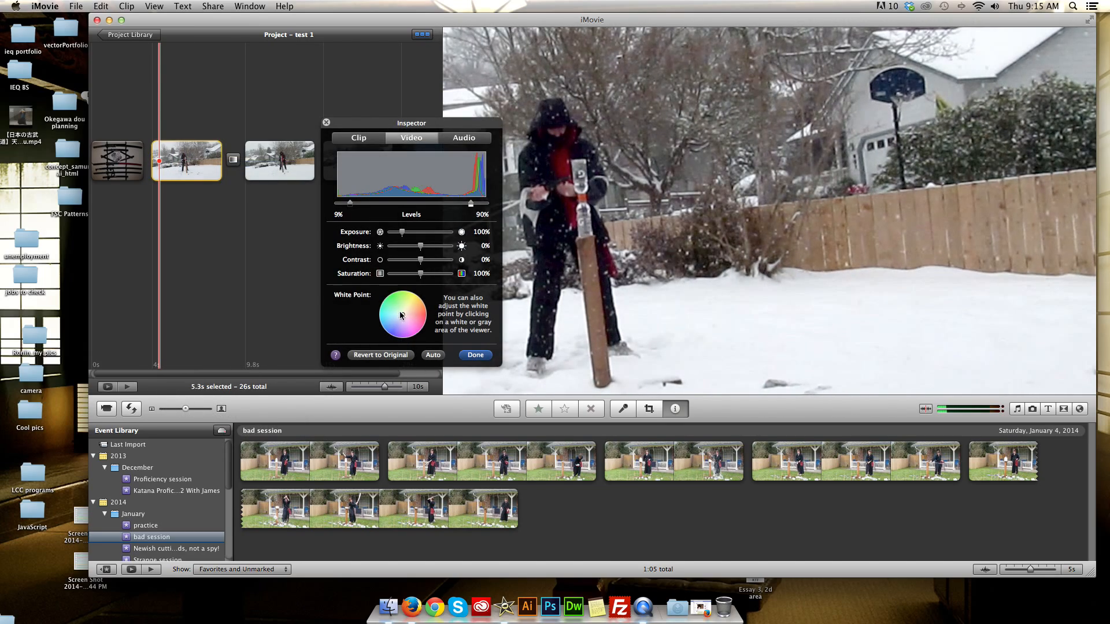
drag(402, 315, 411, 304)
click(435, 355)
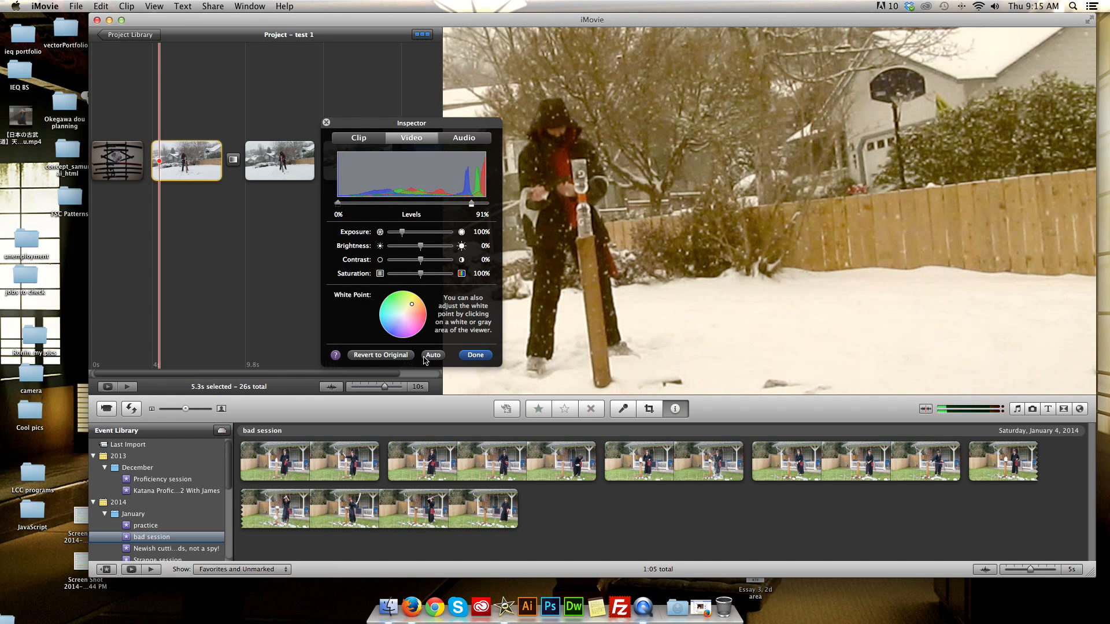
click(326, 122)
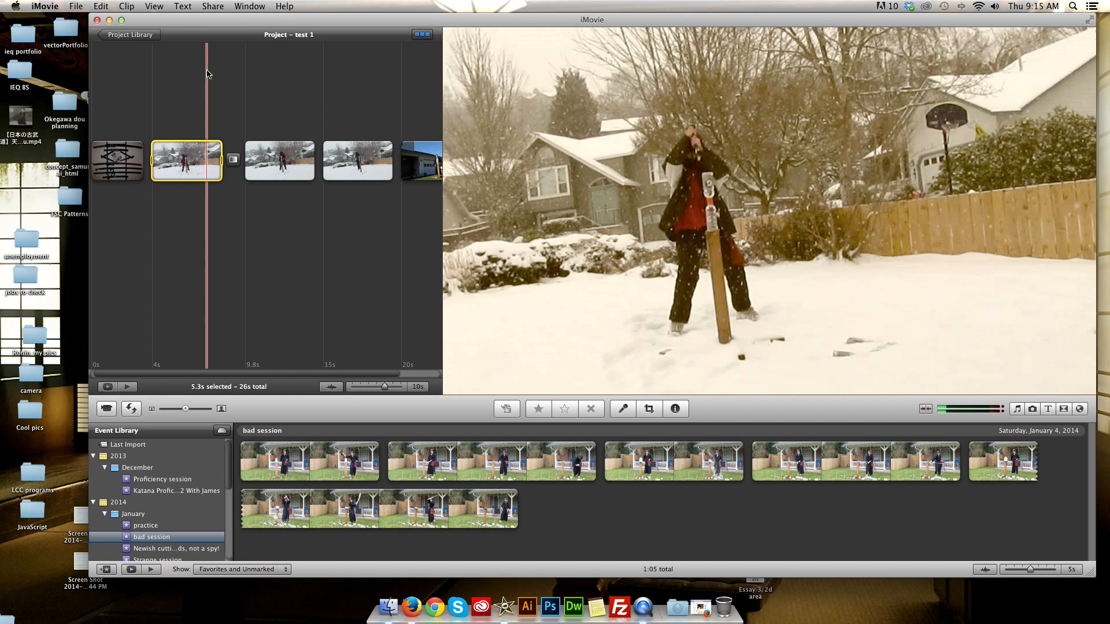
click(224, 86)
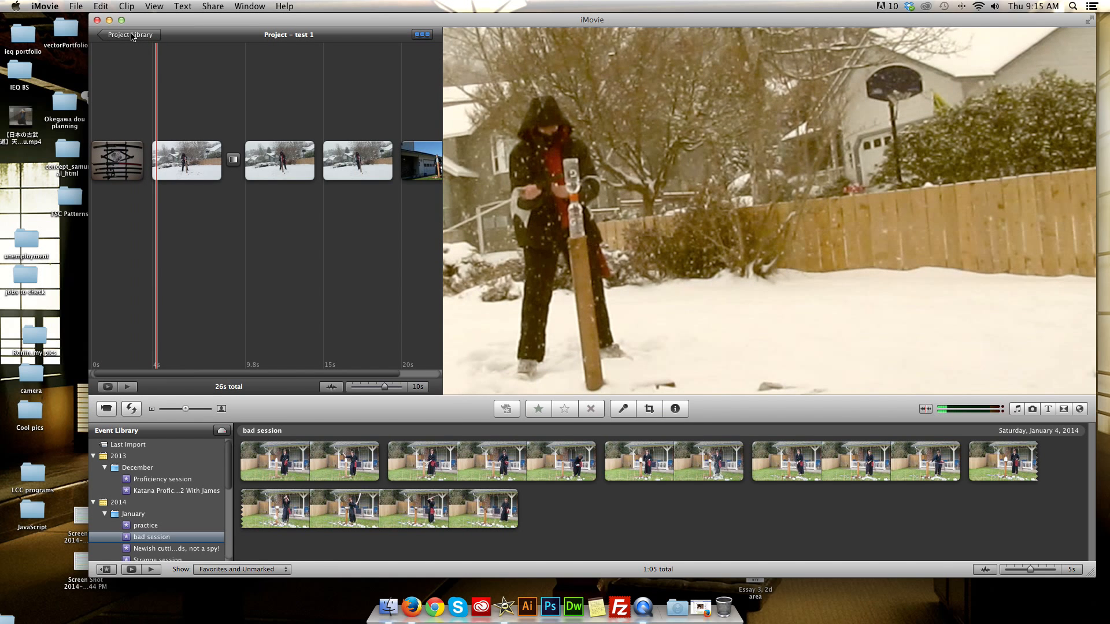
- View the project library and return to editing the test 1 project
click(130, 36)
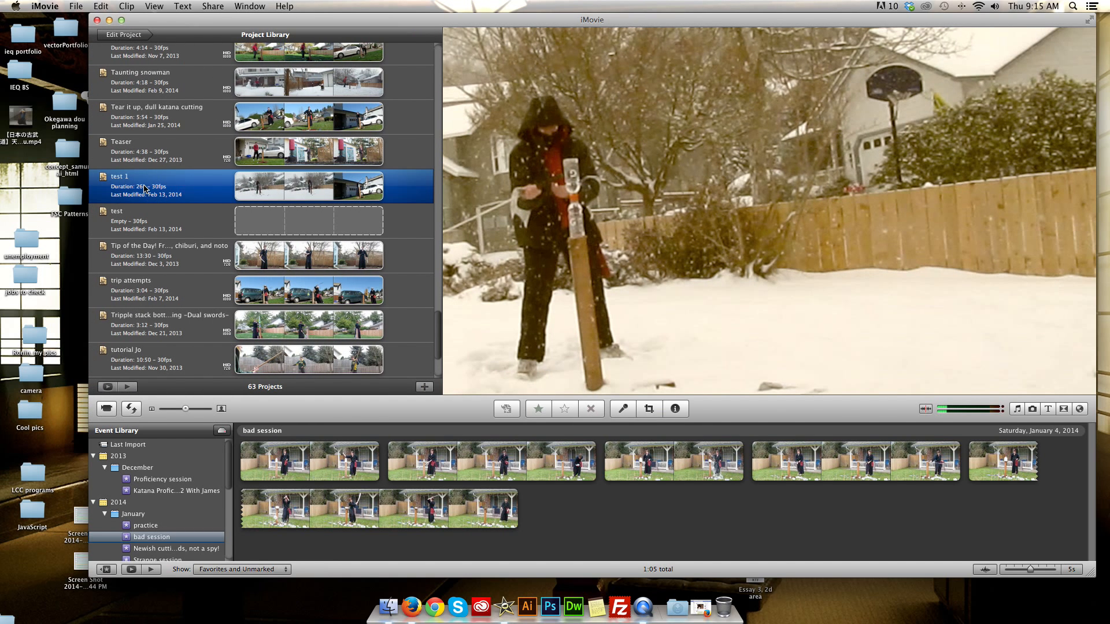
click(139, 36)
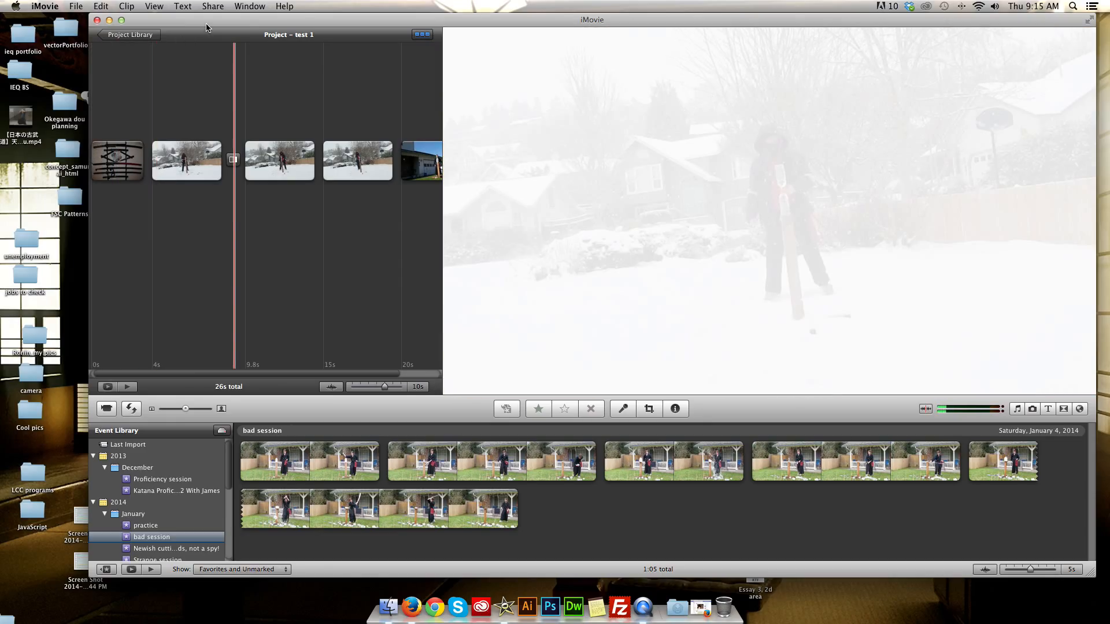
- Try exporting the test 1 project as an HD 1080p movie to the Desktop
click(213, 7)
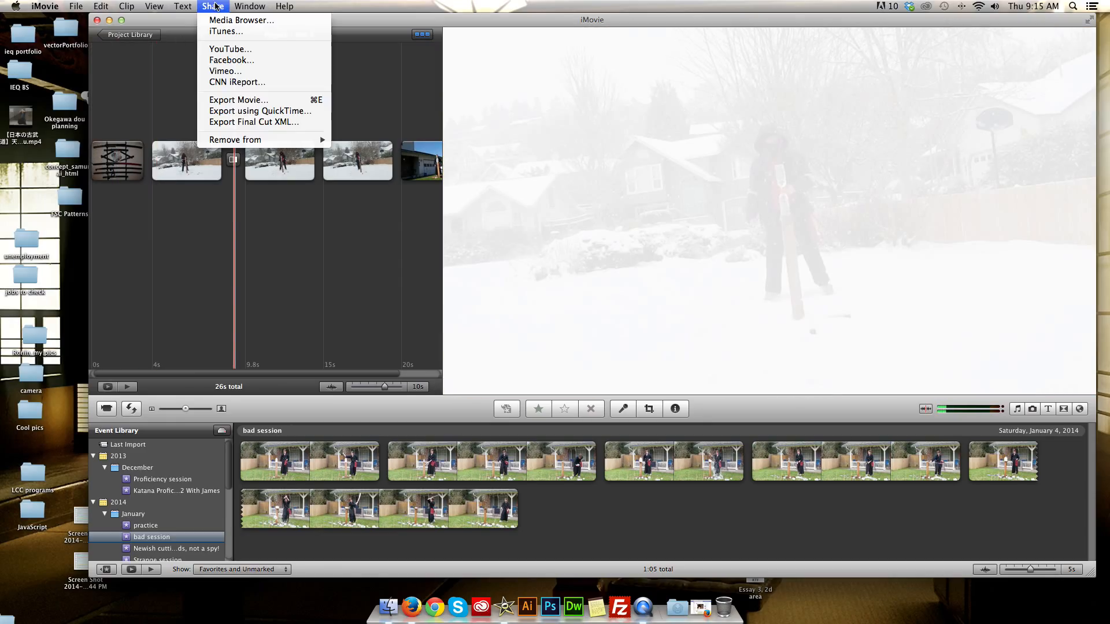
click(223, 101)
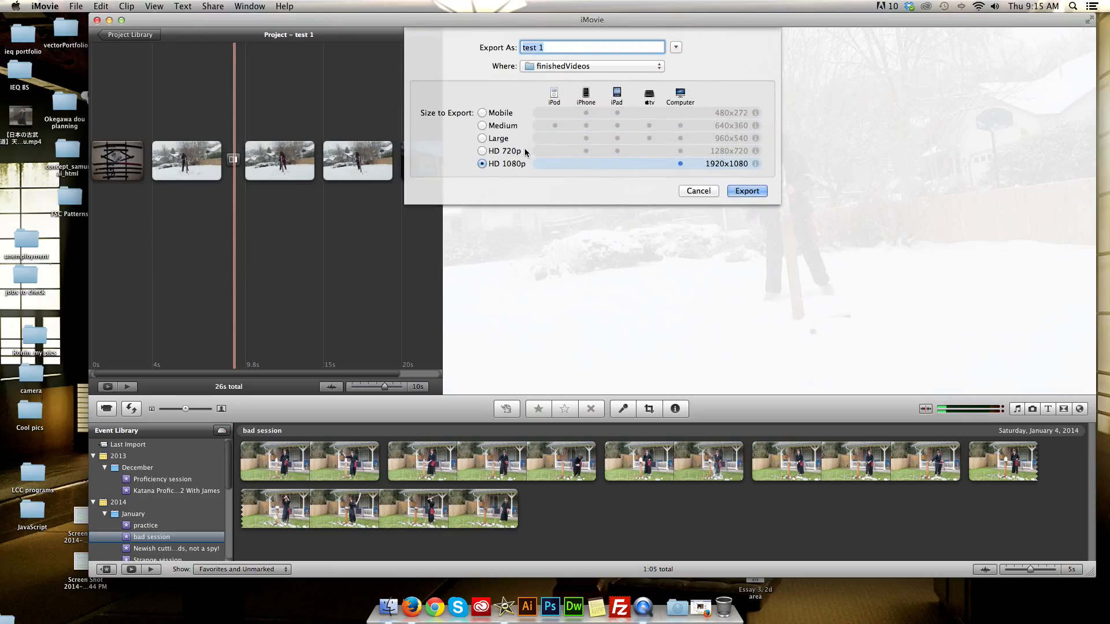
click(565, 68)
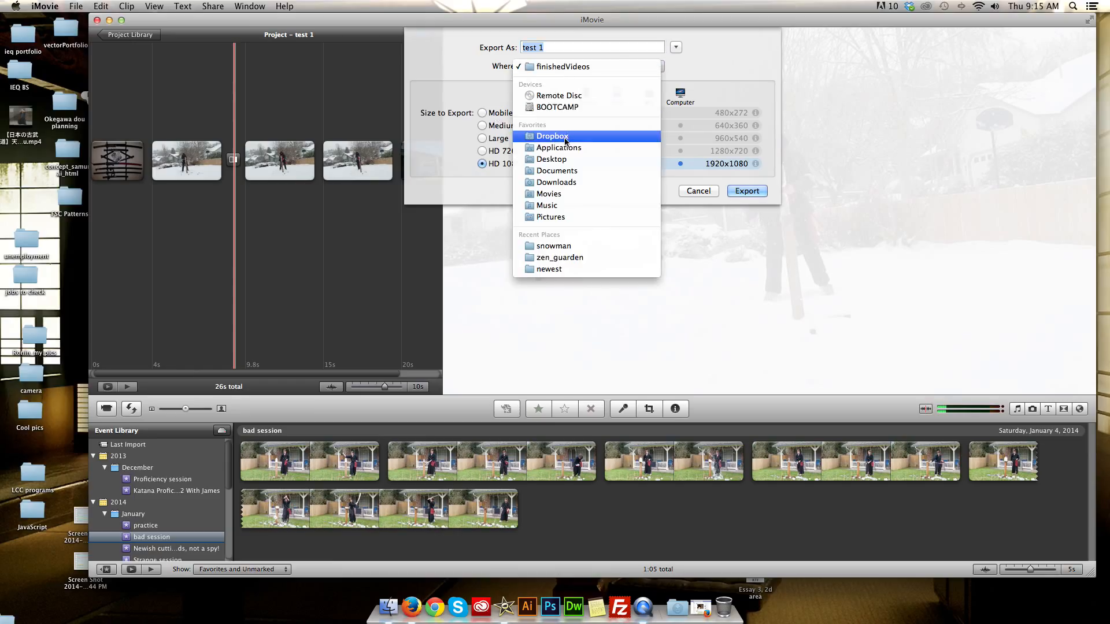
click(495, 98)
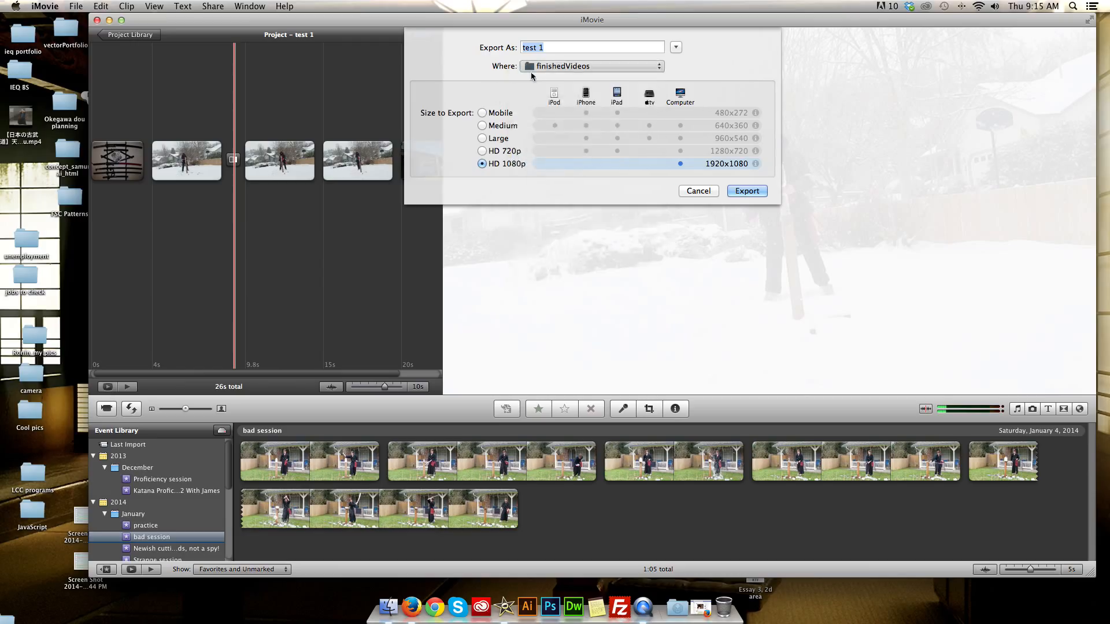
click(535, 68)
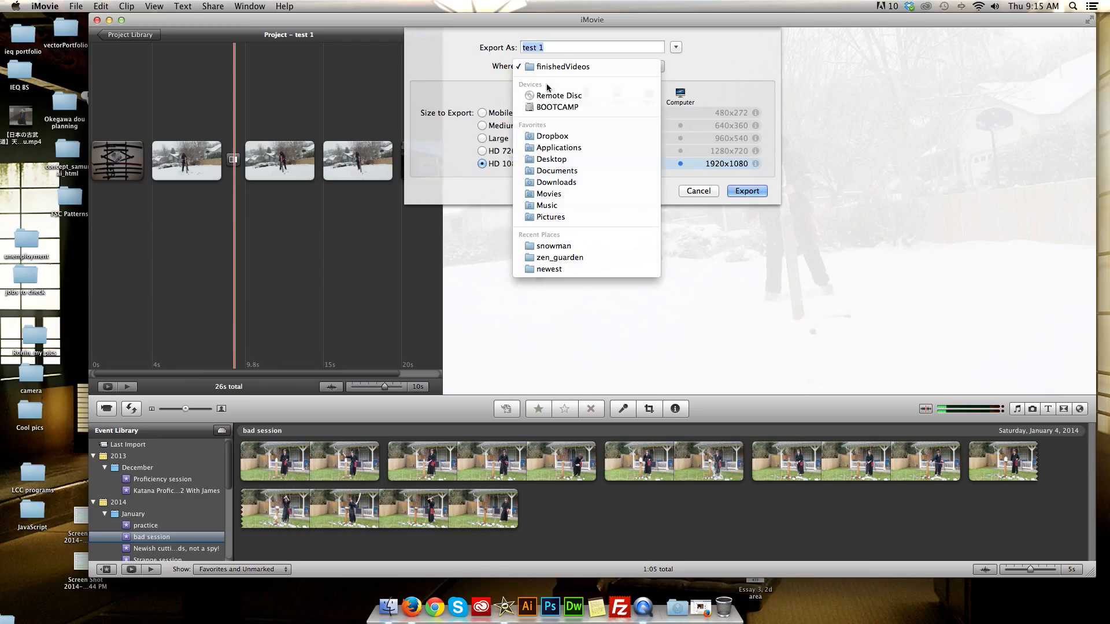
click(562, 159)
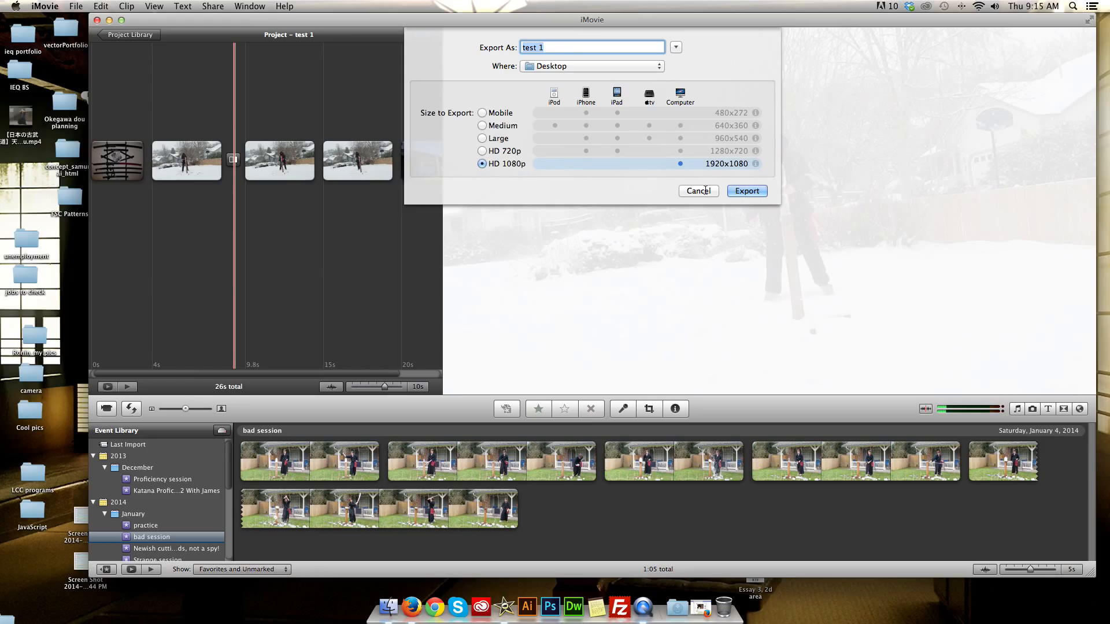
click(755, 194)
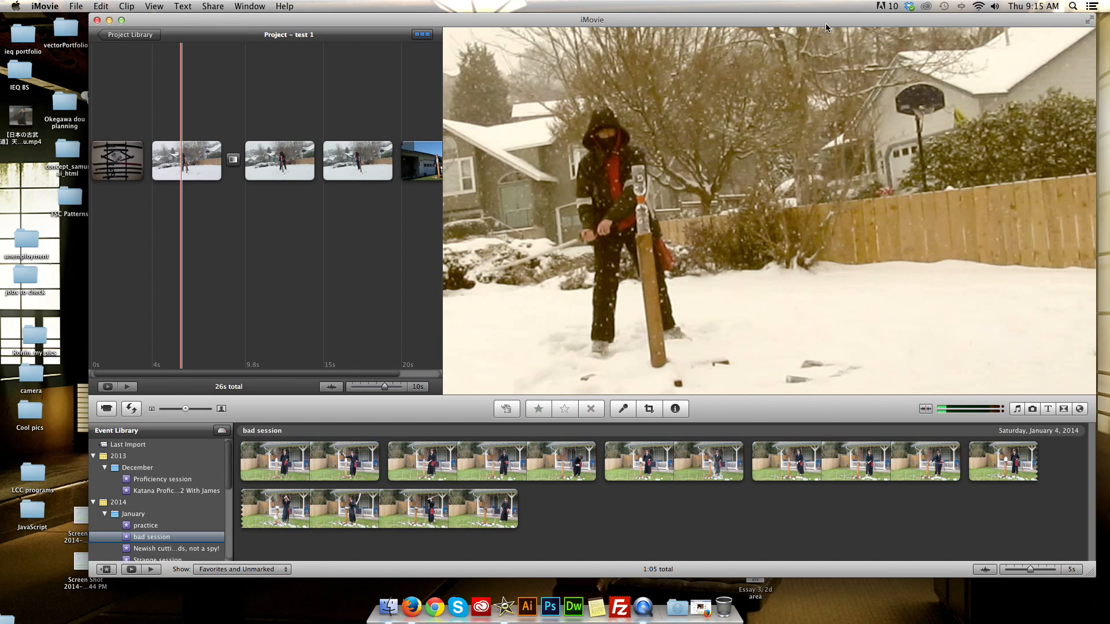
drag(826, 23, 716, 16)
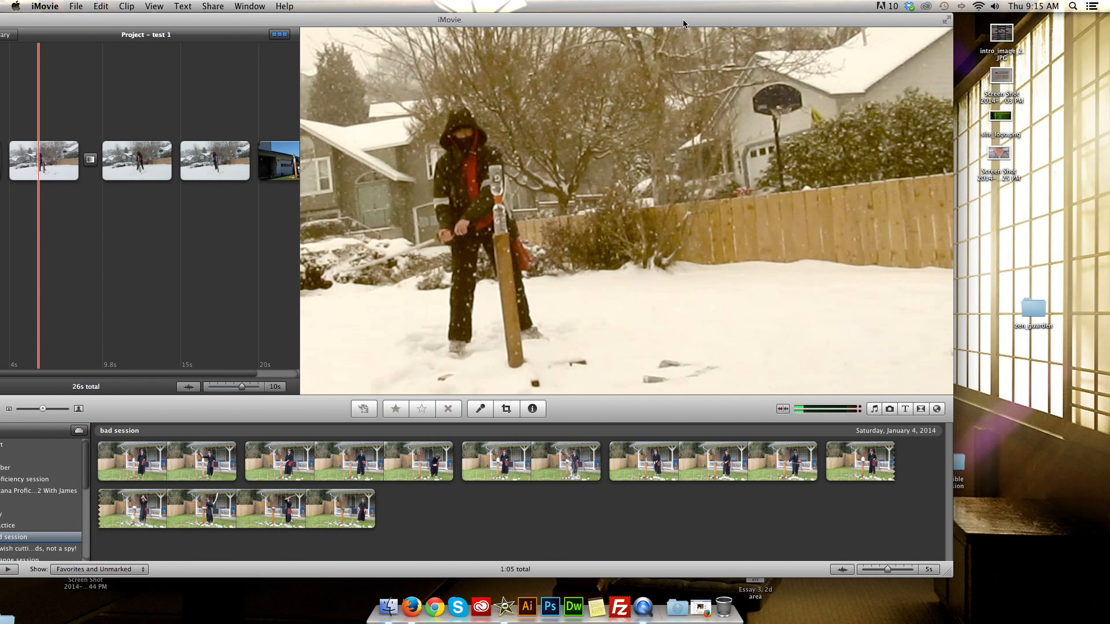
drag(682, 23, 867, 18)
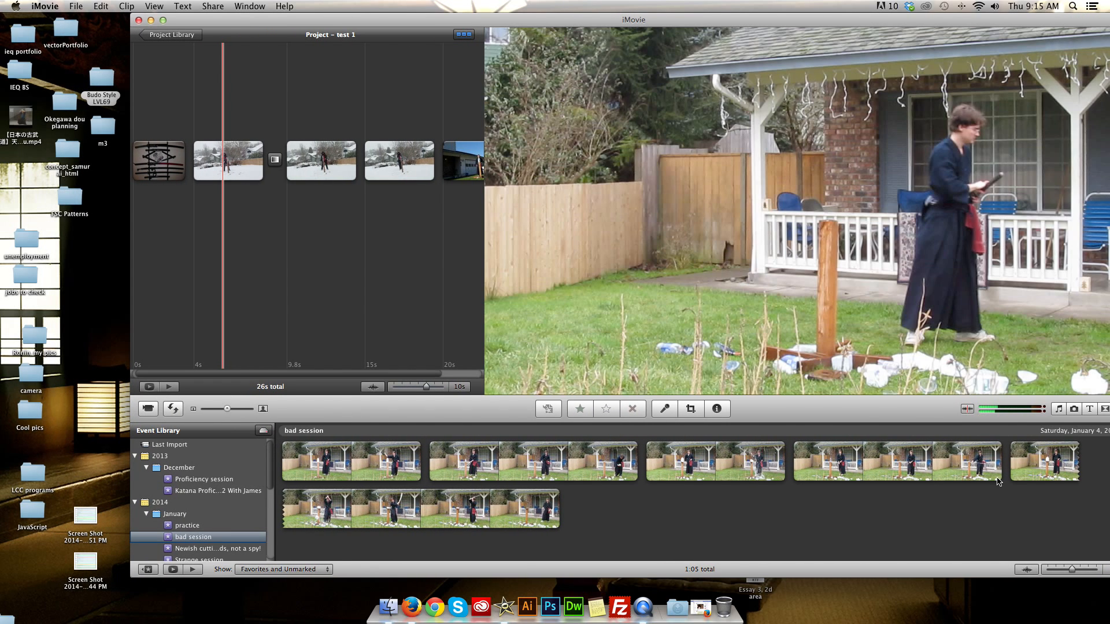